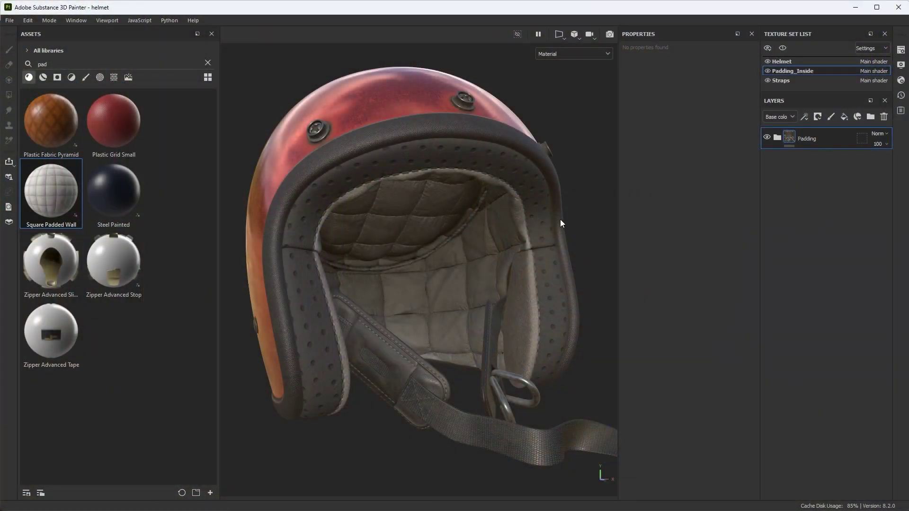
Step: Hide the existing Padding layer group to expose the helmet's untextured inner padding
scroll(518, 233, "up", 5)
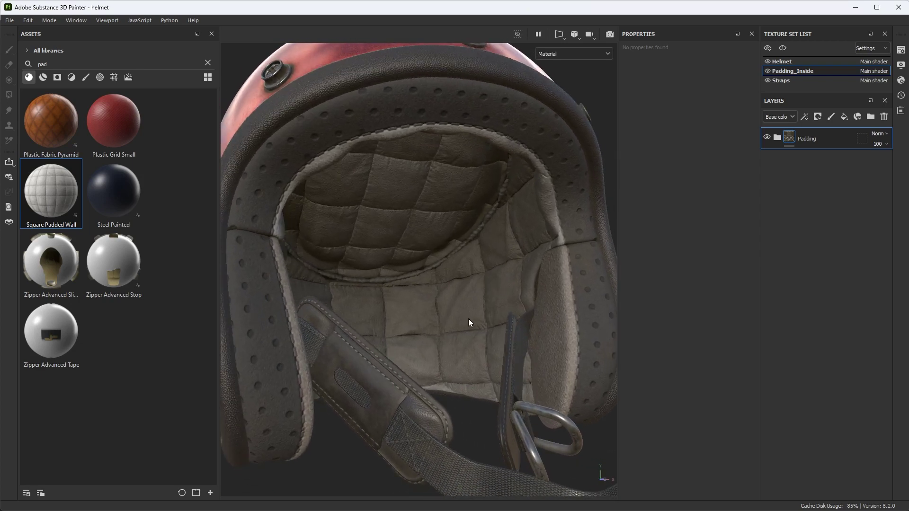
scroll(468, 319, "down", 3)
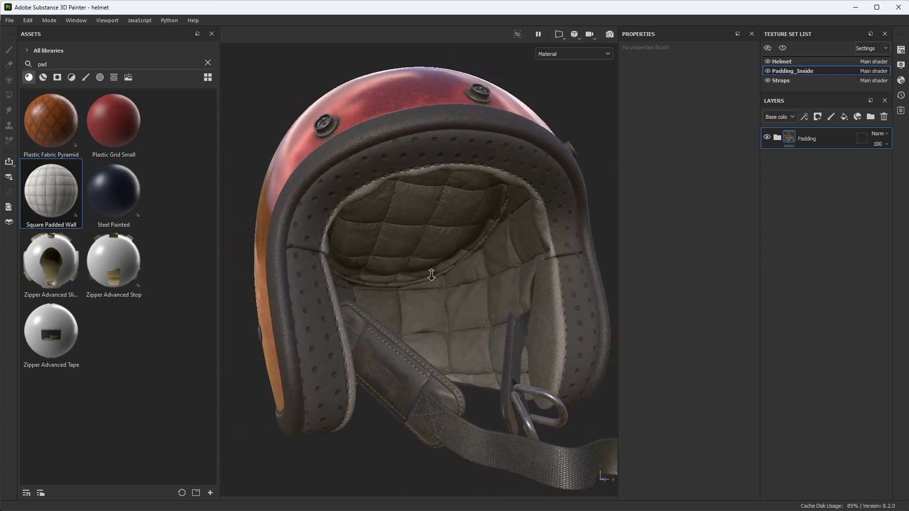
left_click_drag(421, 268, 488, 278, "alt")
scroll(472, 263, "down", 1)
scroll(493, 252, "up", 3)
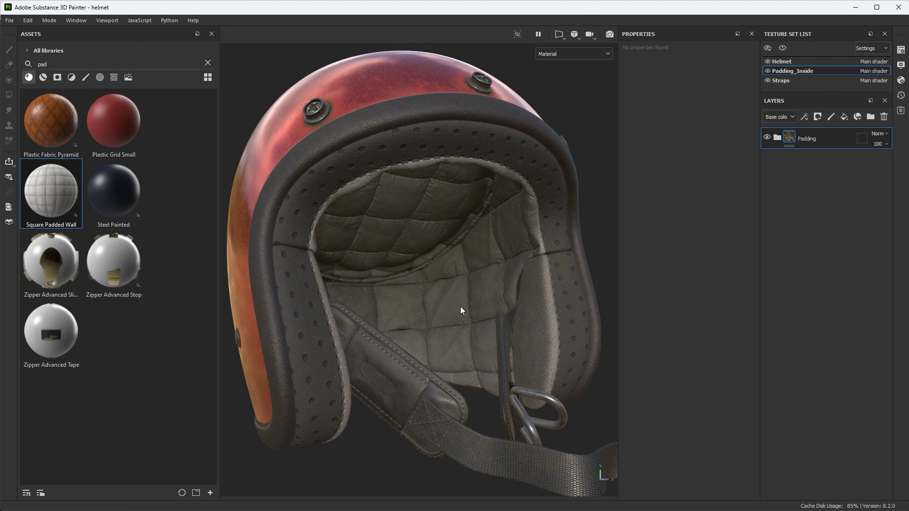
left_click(767, 138)
scroll(538, 308, "up", 5)
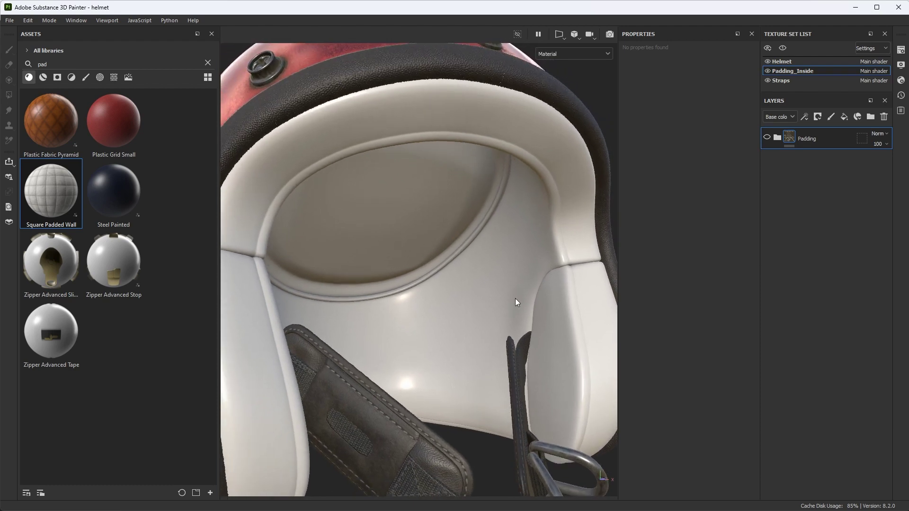
scroll(516, 300, "down", 3)
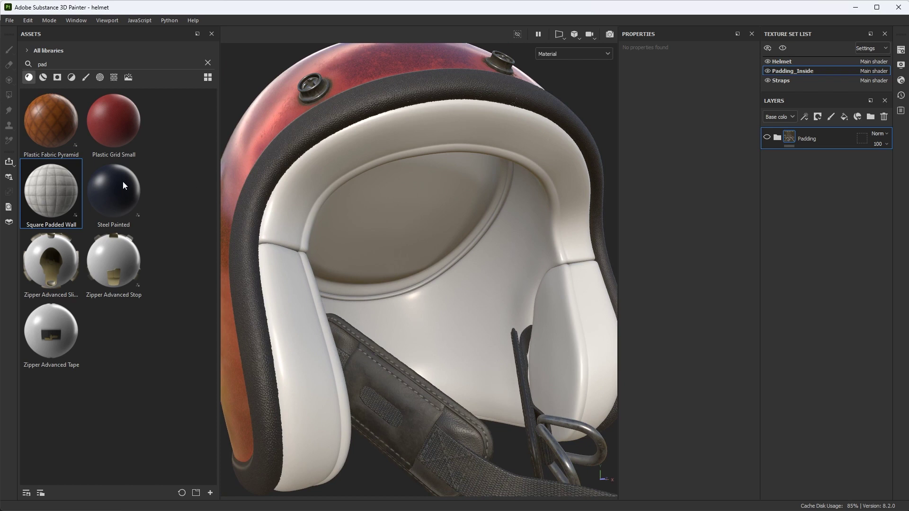
Step: Add the Square Padded Wall material as a fill layer above Padding and set its tiling to 3
mouse_move(47, 180)
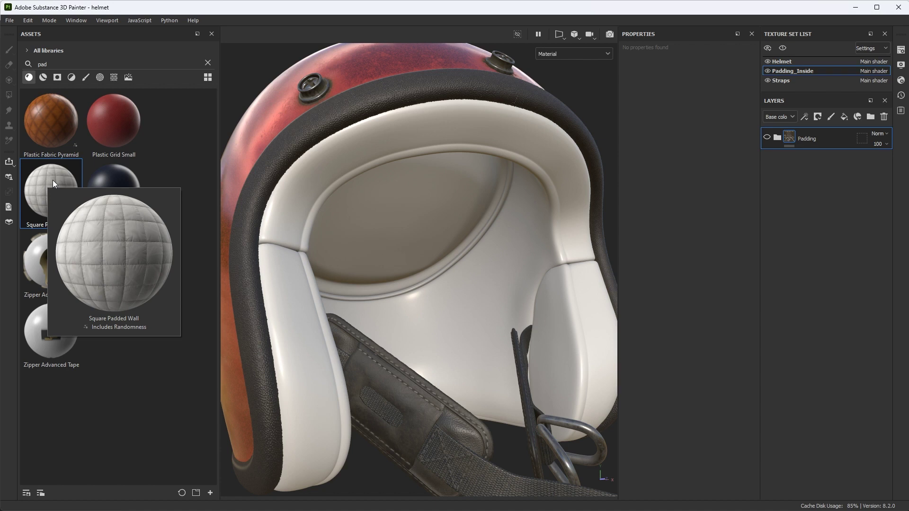
left_click_drag(368, 286, 425, 277, "alt")
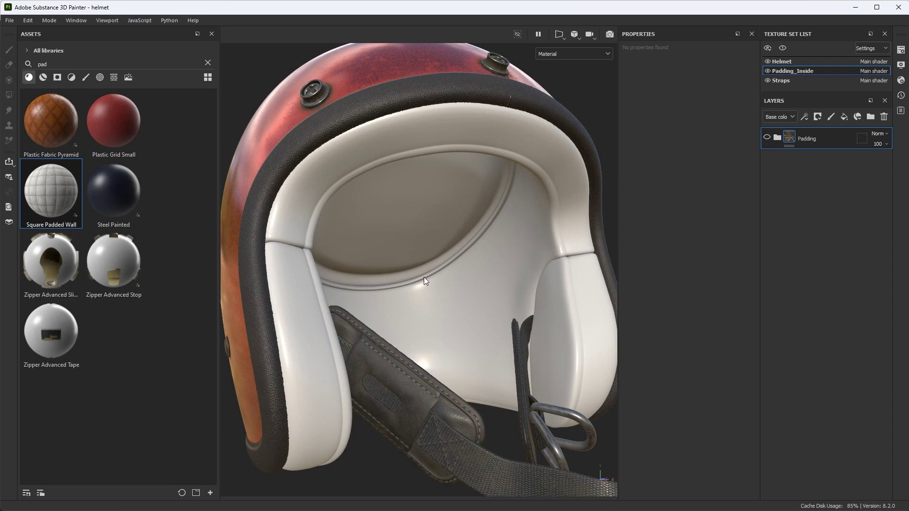
left_click_drag(56, 189, 800, 134)
scroll(511, 256, "down", 1)
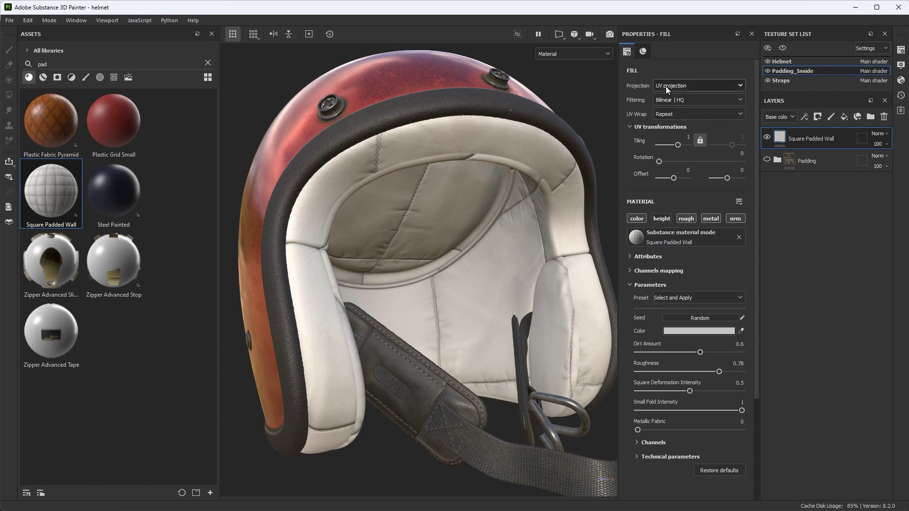
double_click(688, 136)
type("3")
key("Return")
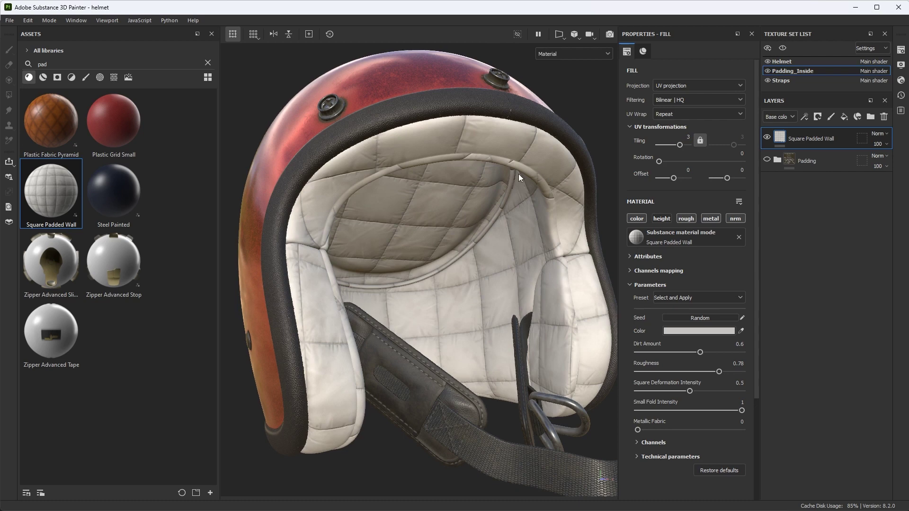
Step: Show the 3D and 2D views side by side and examine how the padded material tiles across the UV islands
right_click_drag(509, 185, 467, 206, "alt")
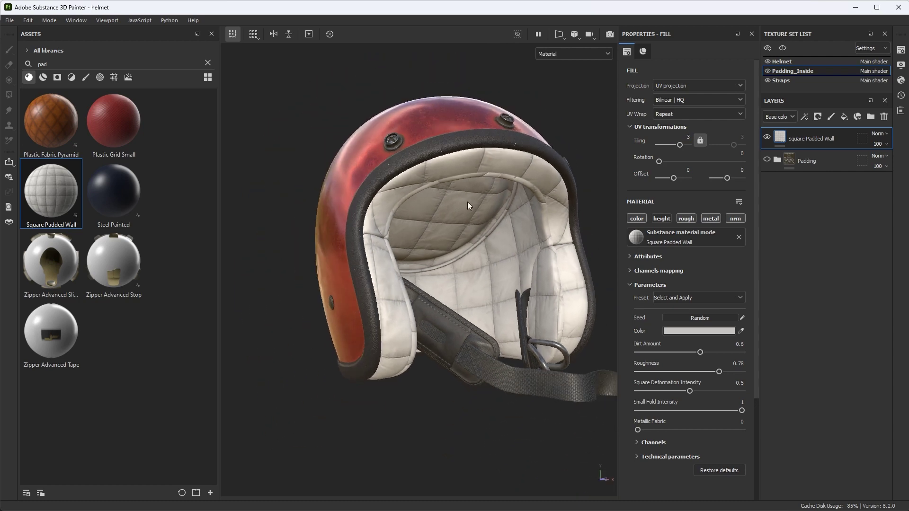
middle_click_drag(467, 205, 429, 210, "alt")
left_click_drag(429, 210, 446, 247, "alt")
left_click(560, 35)
left_click(567, 49)
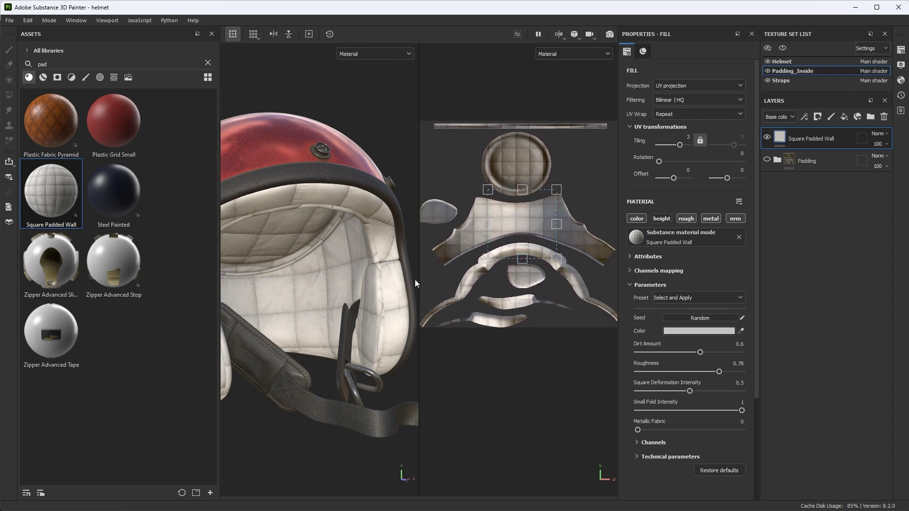
right_click_drag(374, 288, 440, 297, "alt")
scroll(539, 228, "up", 2)
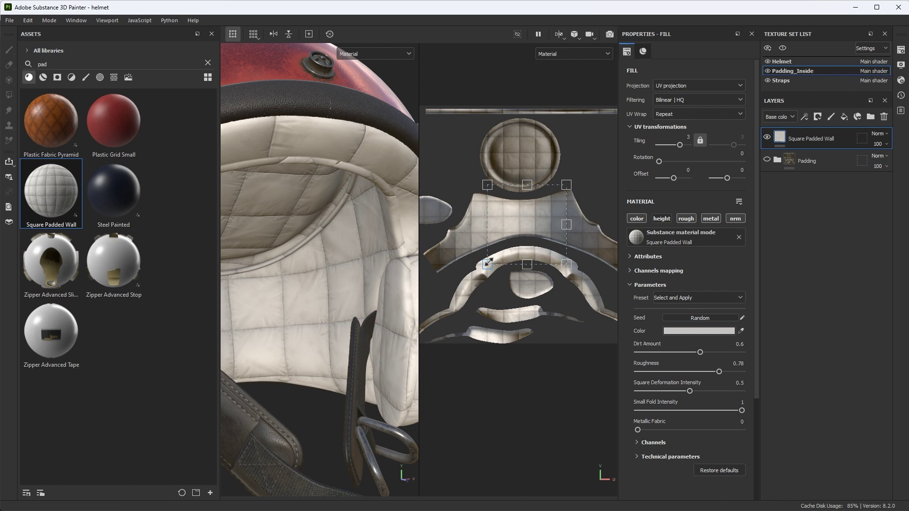
scroll(527, 225, "up", 3)
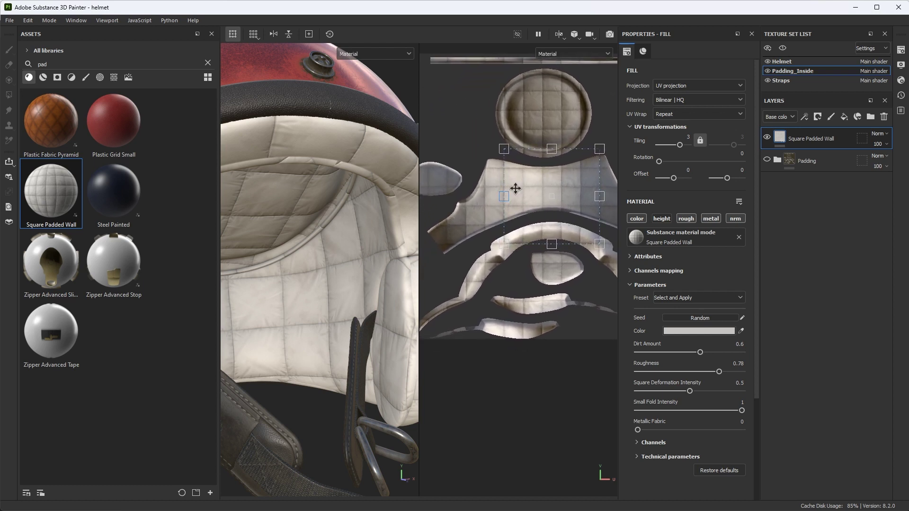
middle_click_drag(581, 197, 544, 197, "alt")
scroll(553, 201, "down", 2)
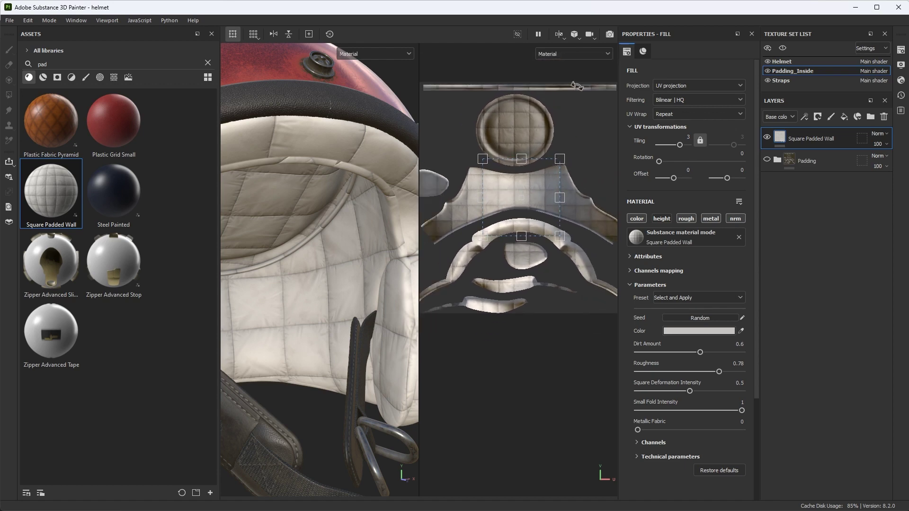
Step: Return to the 3D-only view and examine the quilted material on the helmet's inner padding
left_click(559, 34)
right_click_drag(567, 223, 446, 230, "alt")
middle_click_drag(446, 229, 482, 229, "alt")
right_click_drag(482, 230, 491, 265, "alt")
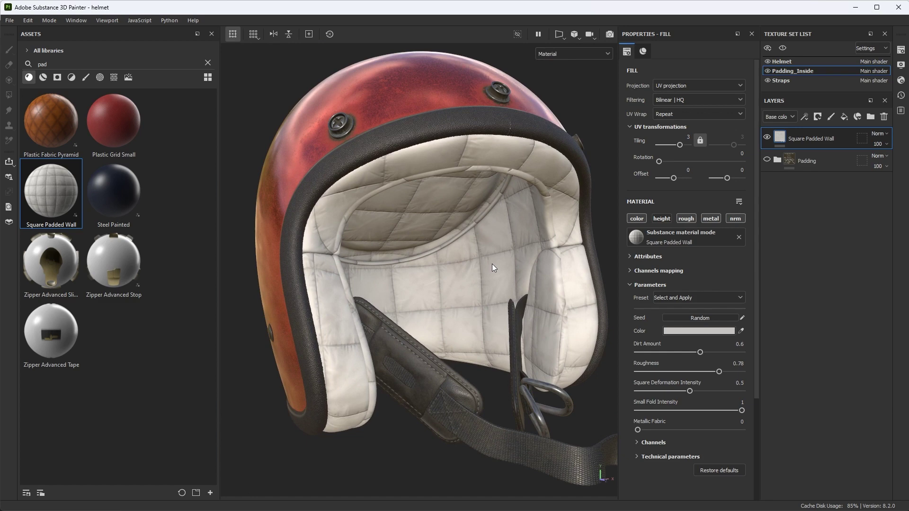
scroll(523, 257, "up", 4)
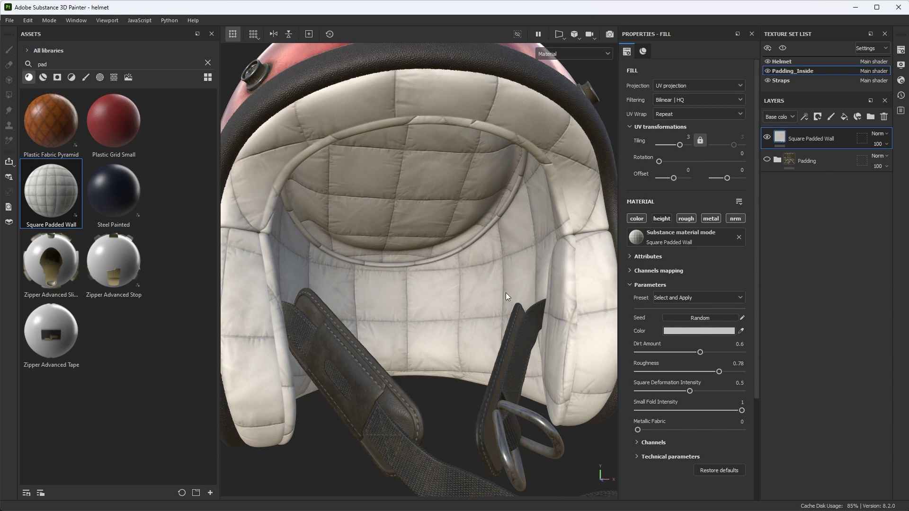
key("f")
scroll(451, 280, "up", 4)
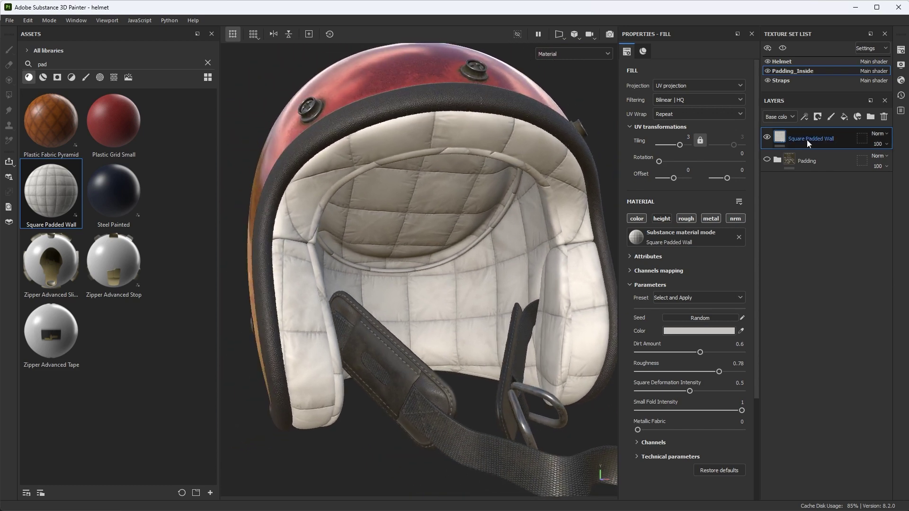
Step: Add a black mask to the Square Padded Wall layer and add a paint effect to that mask
left_click(819, 118)
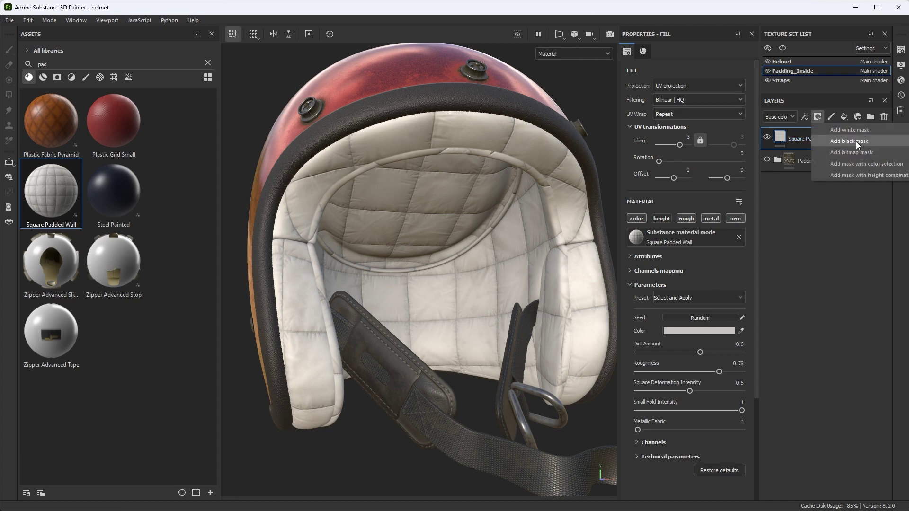
left_click(855, 142)
mouse_move(513, 248)
left_mouse_down("alt")
mouse_move(493, 238)
mouse_move(523, 235)
left_mouse_up("alt")
left_click(806, 118)
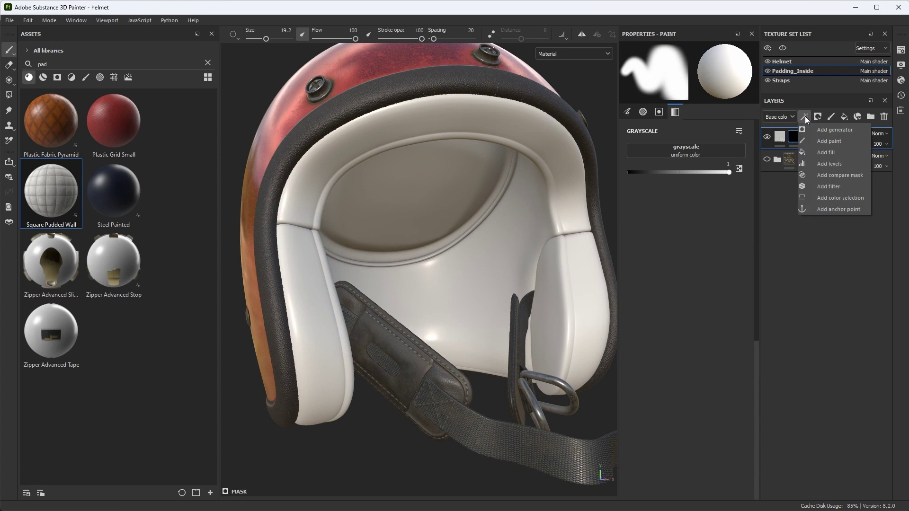
left_click(830, 141)
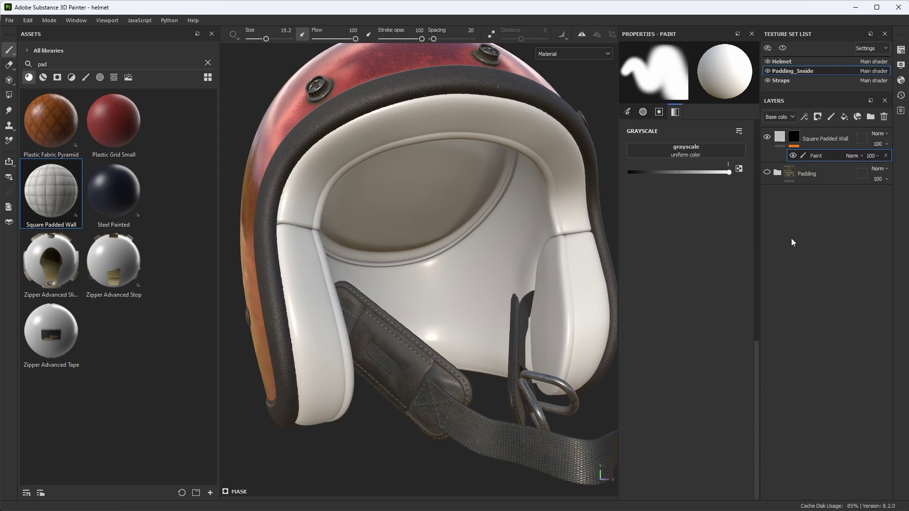
Step: Rename the paint effect in the Square Padded Wall layer's mask as Mask
left_click(795, 138)
double_click(820, 157)
left_click(846, 155)
left_click(830, 209)
right_click(825, 158)
left_click(804, 218)
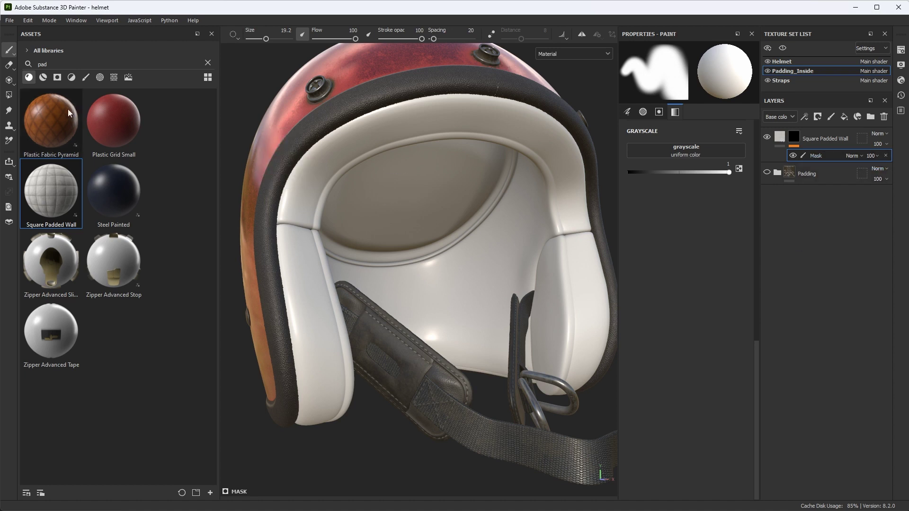
Step: Reveal the material on the helmet's back inner lining with Polygon Fill in UV chunk mode, using a color value of 1
left_click(9, 95)
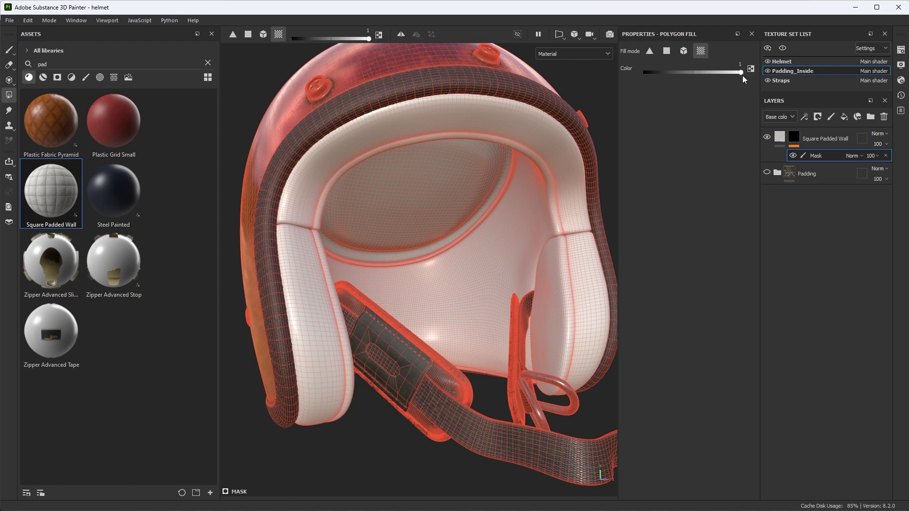
left_click(502, 247)
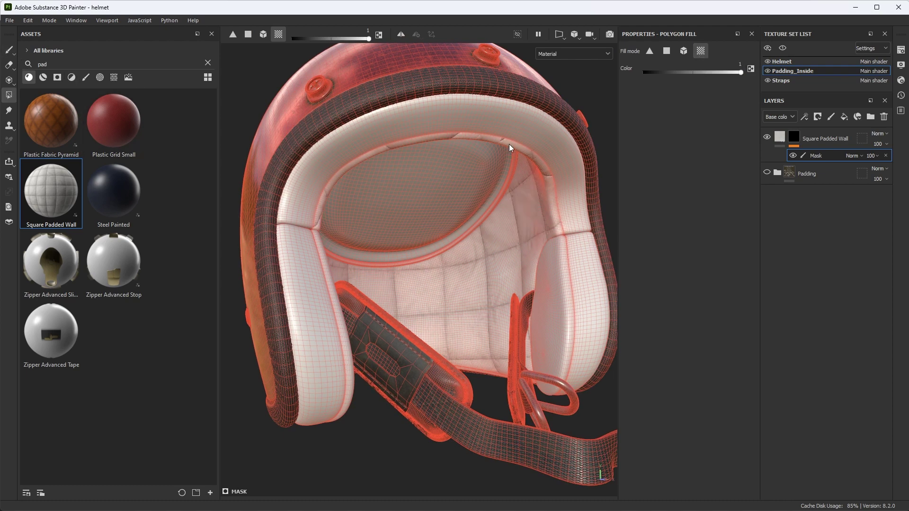
Step: Examine the mask's edge where the back lining meets the front padding, in both material and mask-only display
right_click_drag(510, 146, 677, 334, "alt")
left_click_drag(550, 208, 479, 197, "alt")
right_click_drag(479, 197, 668, 286, "alt")
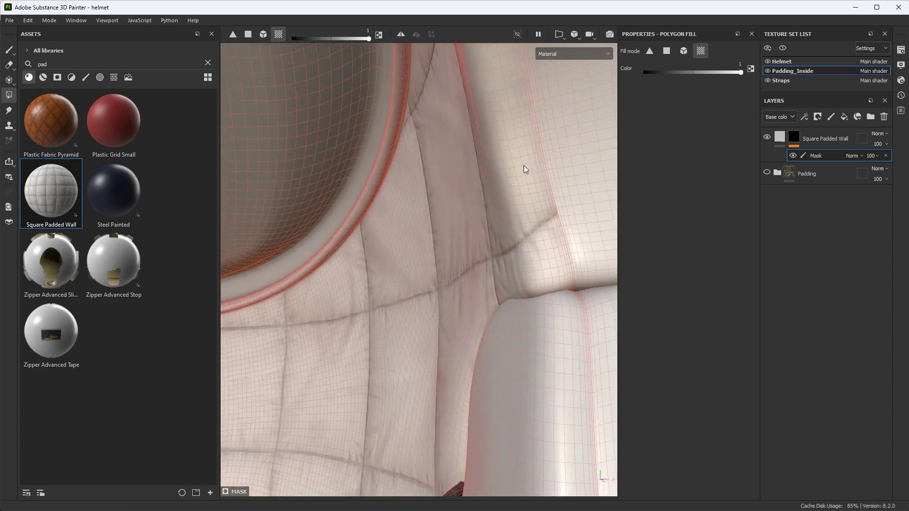
right_click_drag(524, 167, 535, 205, "alt")
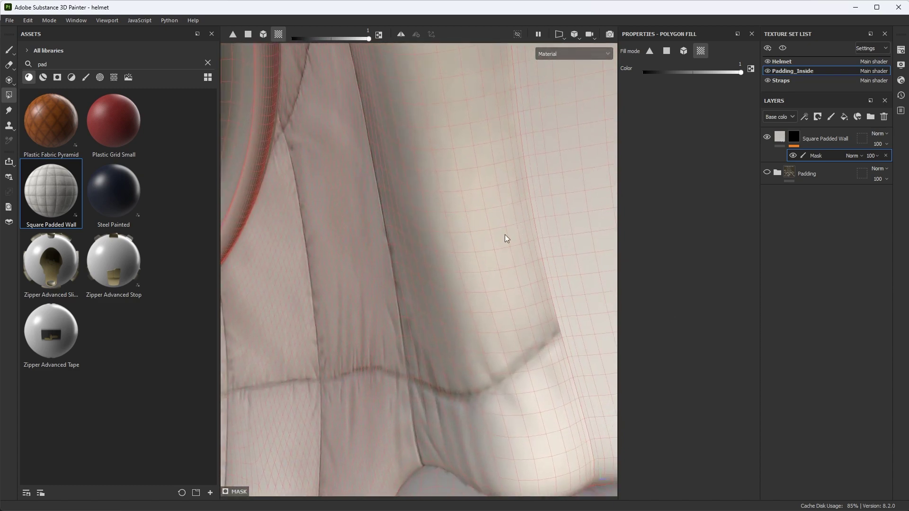
right_click_drag(503, 238, 453, 217, "alt")
left_click(794, 138, "alt")
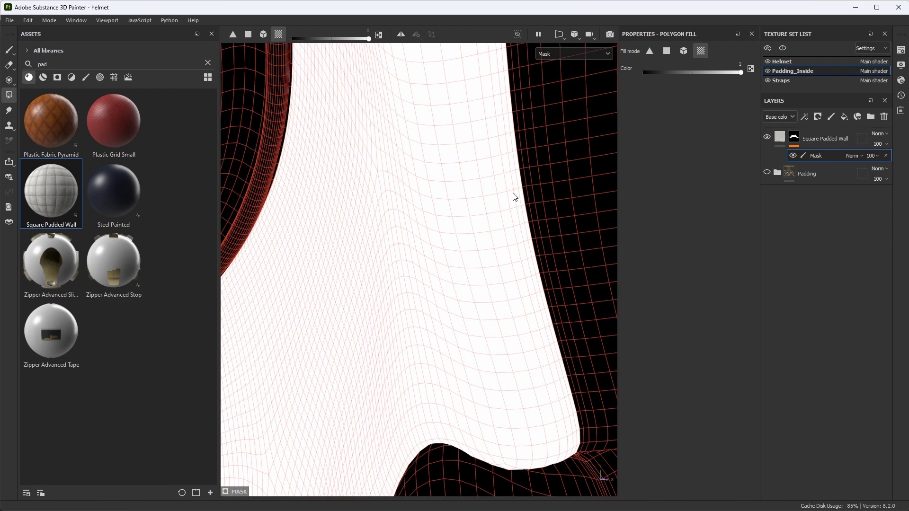
key("m")
left_click_drag(541, 253, 535, 256, "alt")
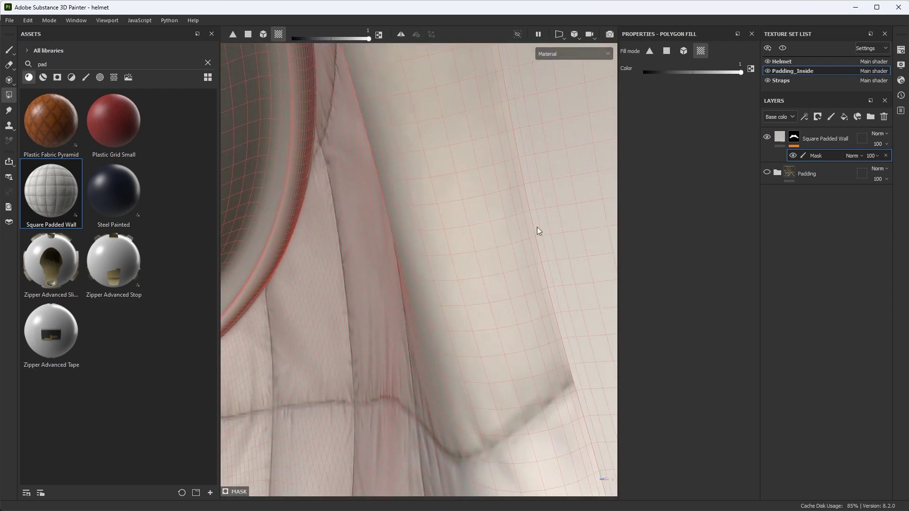
left_click_drag(557, 227, 495, 216, "alt")
left_click_drag(530, 276, 343, 177, "alt")
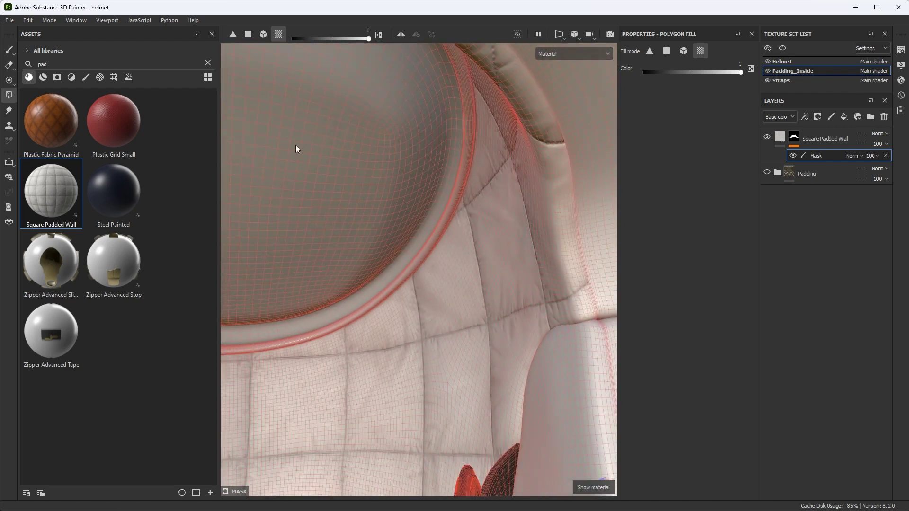
Step: Switch to the Paint brush and reduce its size to 1.36
left_click(8, 50)
mouse_move(367, 213)
left_mouse_down("alt")
mouse_move(456, 203)
mouse_move(476, 129)
left_mouse_up("alt")
right_click_drag(488, 175, 442, 176, "ctrl")
mouse_move(481, 189)
left_mouse_down("alt")
mouse_move(566, 176)
mouse_move(554, 197)
mouse_move(549, 175)
left_mouse_up("alt")
right_click_drag(532, 194, 441, 242, "alt")
left_click_drag(441, 242, 451, 344, "alt")
scroll(457, 254, "up", 3)
right_click_drag(451, 343, 438, 307, "alt")
left_click_drag(438, 308, 458, 308, "alt")
right_click_drag(459, 308, 416, 280, "alt")
left_click_drag(416, 280, 400, 274, "alt")
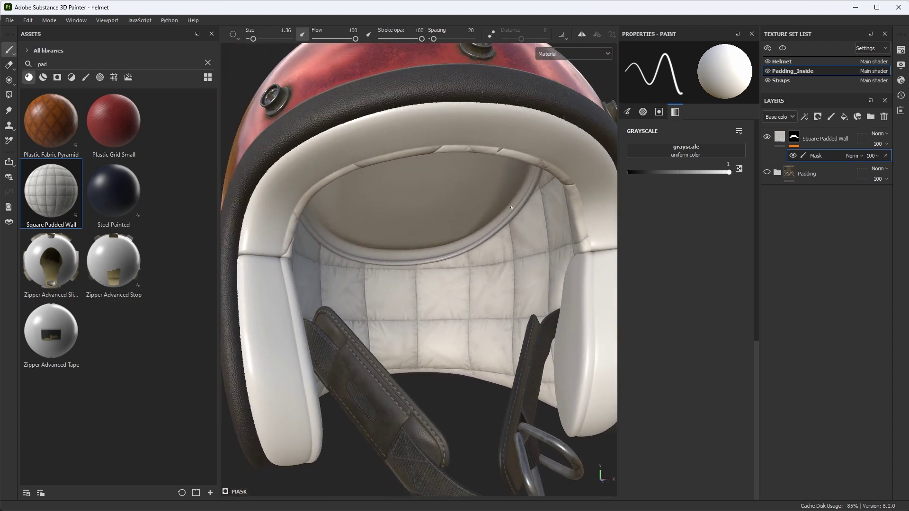
Step: Disable the normal channel and enable the height channel of the Square Padded Wall fill
left_click(778, 139)
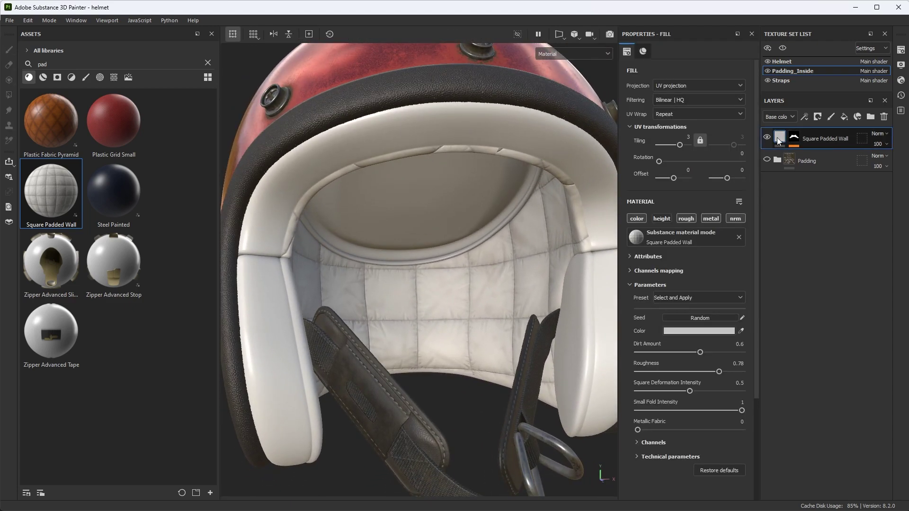
left_click(736, 219)
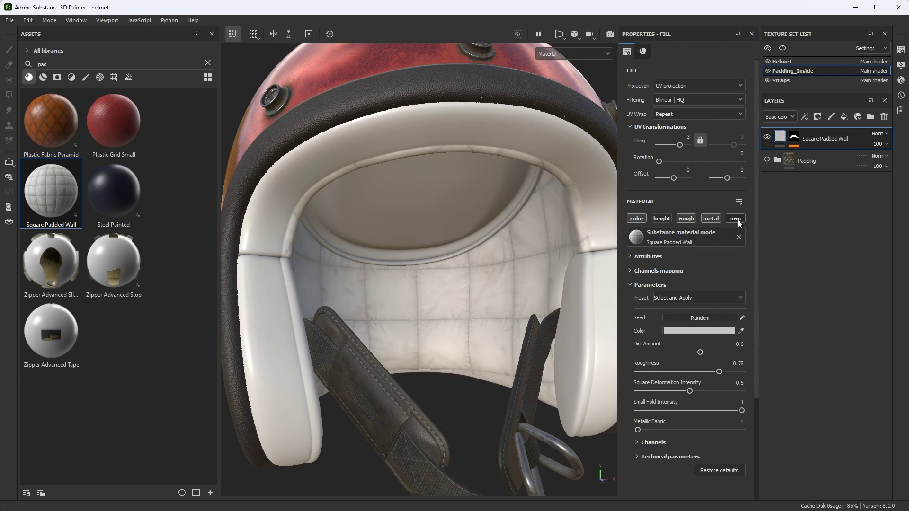
scroll(480, 236, "up", 3)
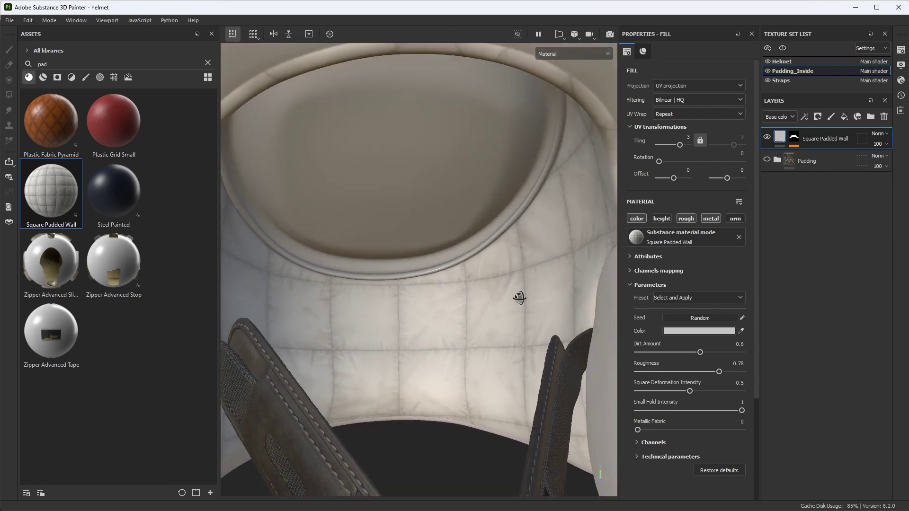
left_click(661, 219)
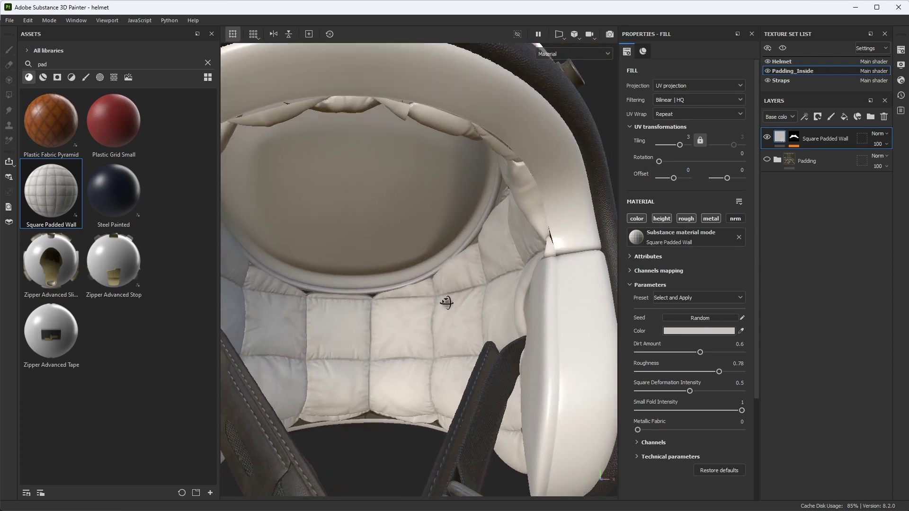
Step: Examine the height displacement on the back lining and along its border with the front padding
left_click_drag(446, 301, 450, 370, "alt")
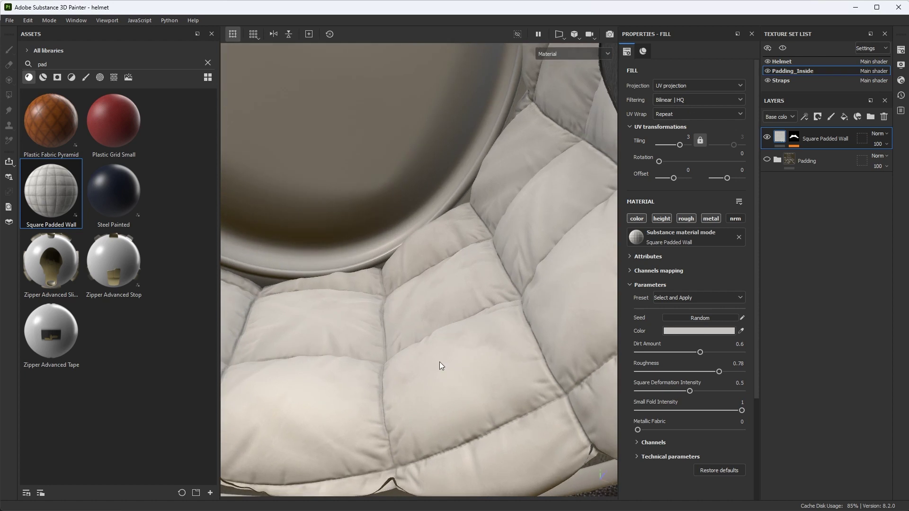
left_click_drag(475, 286, 429, 329, "alt")
middle_click_drag(429, 329, 410, 372, "alt")
right_click_drag(410, 373, 384, 265, "alt")
left_click_drag(385, 265, 511, 298, "alt")
right_click_drag(511, 298, 501, 237, "alt")
left_click_drag(502, 237, 463, 235, "alt")
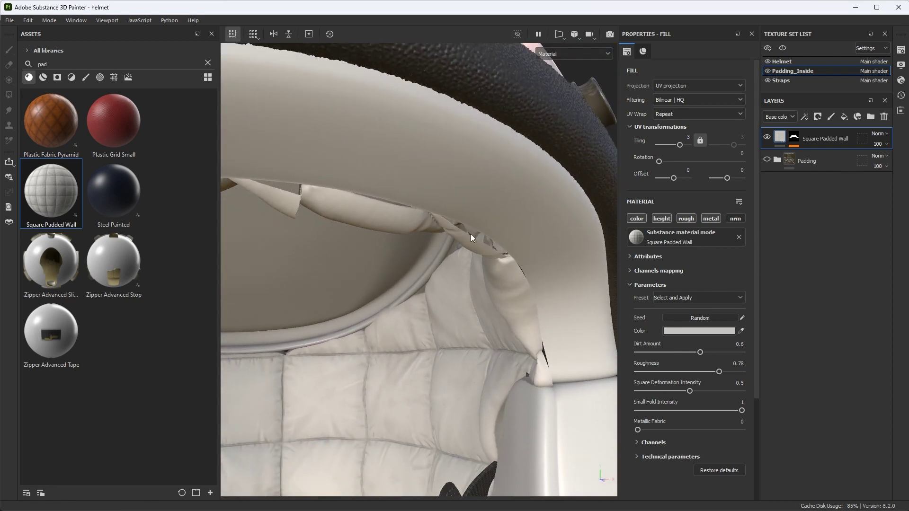
Step: Compare the back lining's quilting and its border with the normal channel of the fill on and off
left_click_drag(468, 303, 442, 226, "alt")
left_click_drag(467, 258, 538, 293, "alt")
left_click_drag(503, 330, 476, 307, "alt")
left_click_drag(608, 237, 472, 315, "alt")
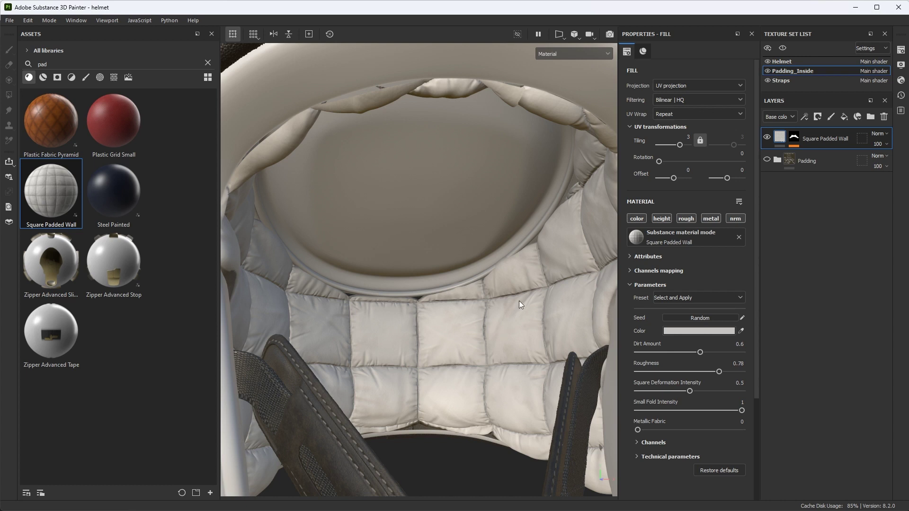
right_click_drag(530, 297, 535, 366, "alt")
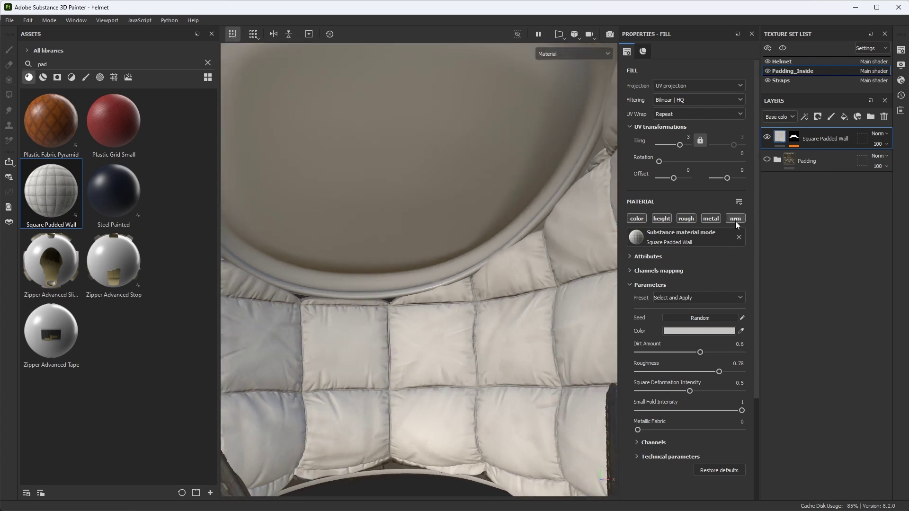
left_click_drag(535, 389, 456, 339, "alt")
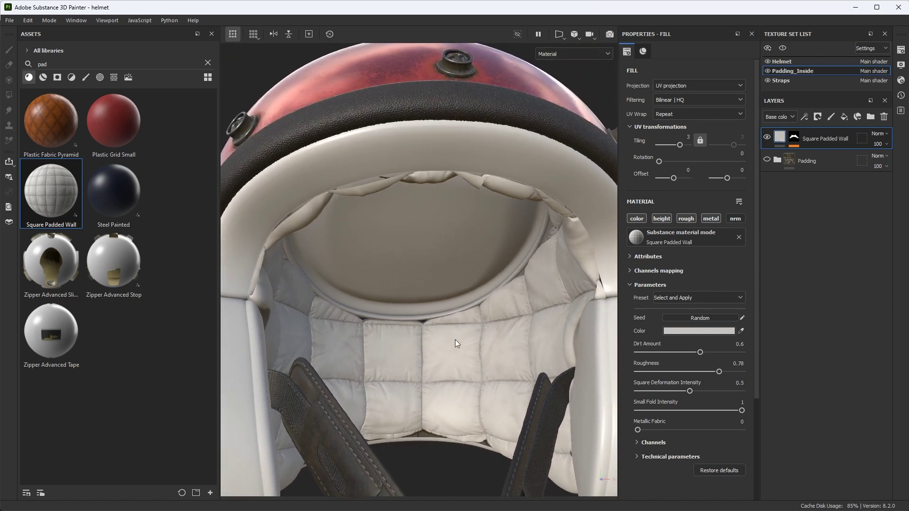
Step: Open the main shader's displacement and tessellation settings
left_click(901, 80)
left_click(714, 138)
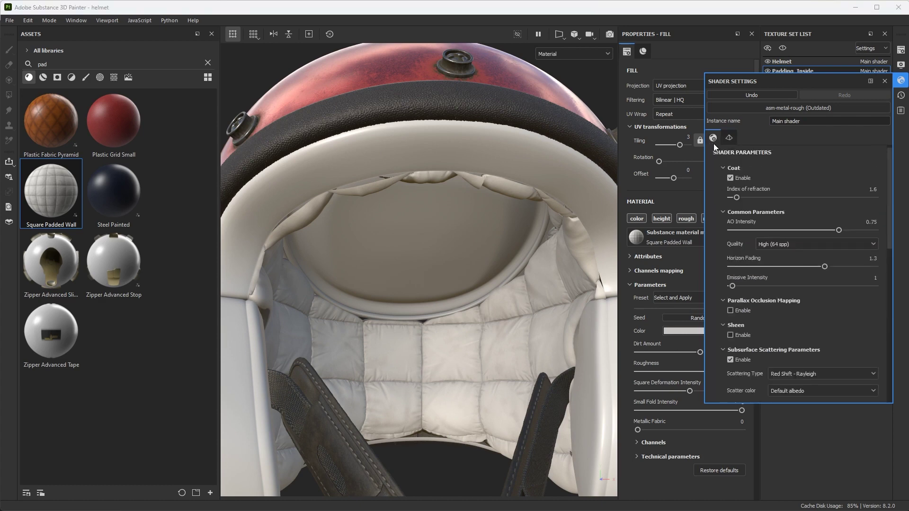
left_click(729, 137)
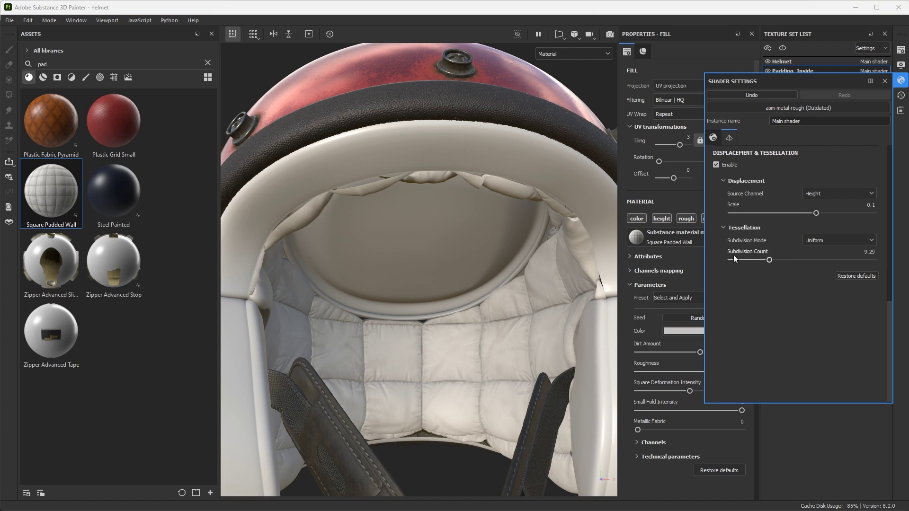
Step: Lower the tessellation Subdivision Count to 1 and inspect the displaced lining up close
left_click_drag(770, 263, 731, 260)
scroll(442, 320, "up", 10)
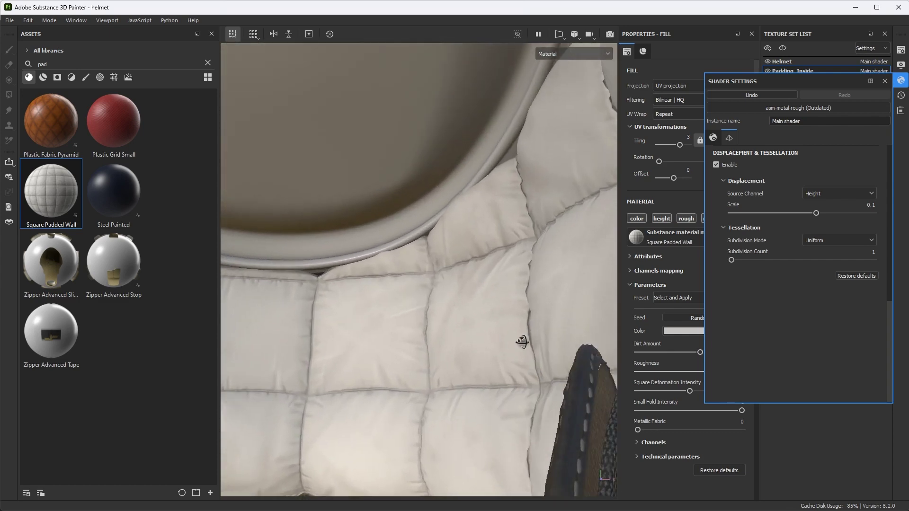
left_click_drag(522, 342, 540, 326, "alt")
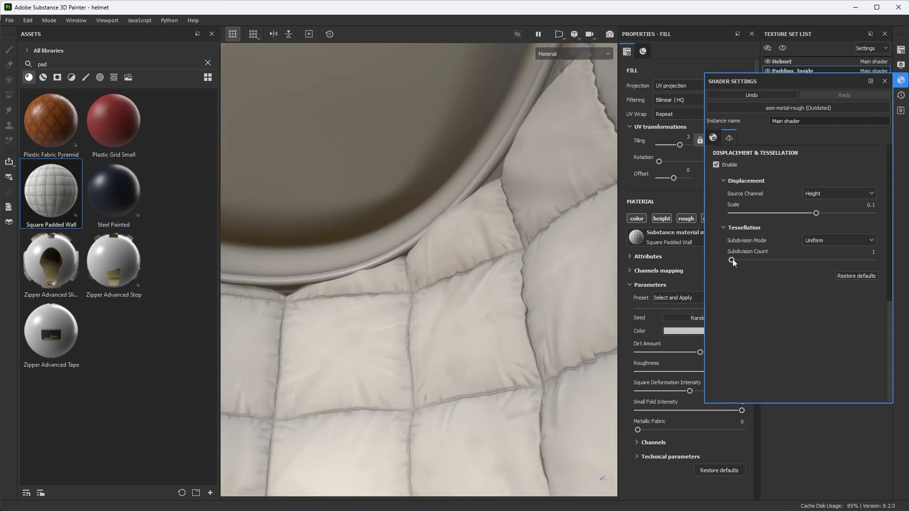
Step: Set the tessellation Subdivision Count to 10.43, check the lining's displacement, and close the shader settings
left_click_drag(732, 259, 774, 265)
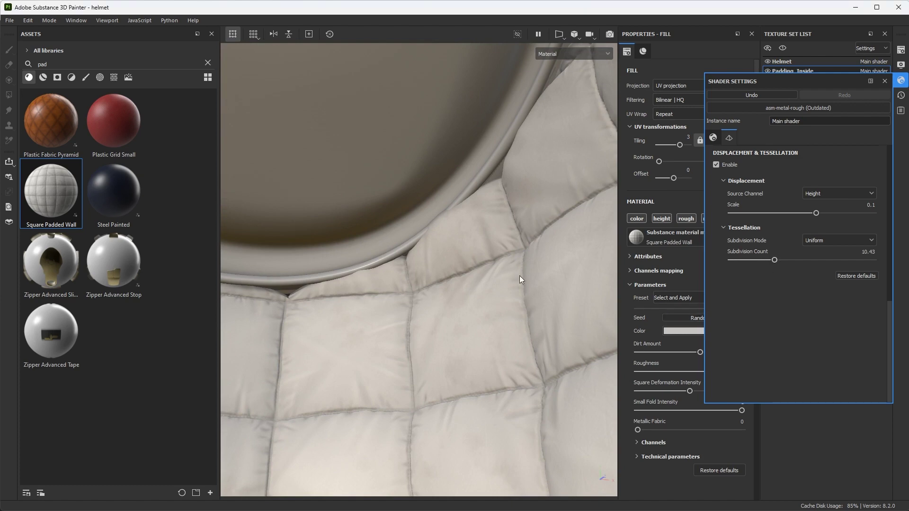
left_click_drag(511, 301, 483, 251, "alt")
right_click_drag(483, 252, 447, 235, "alt")
left_click_drag(446, 235, 444, 238, "alt")
right_click_drag(444, 237, 492, 269, "alt")
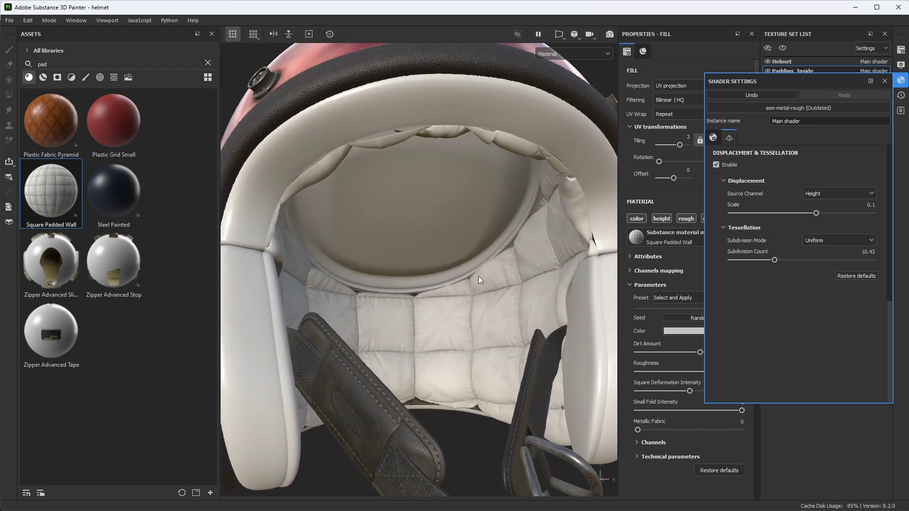
left_click(885, 81)
Step: Check the mesh export options for including displacement/tessellation, and leave without exporting
left_click_drag(431, 271, 486, 313, "alt")
right_click_drag(486, 313, 416, 284, "alt")
left_click_drag(416, 284, 428, 278, "alt")
right_click_drag(428, 278, 450, 284, "alt")
left_click_drag(450, 284, 560, 222, "alt")
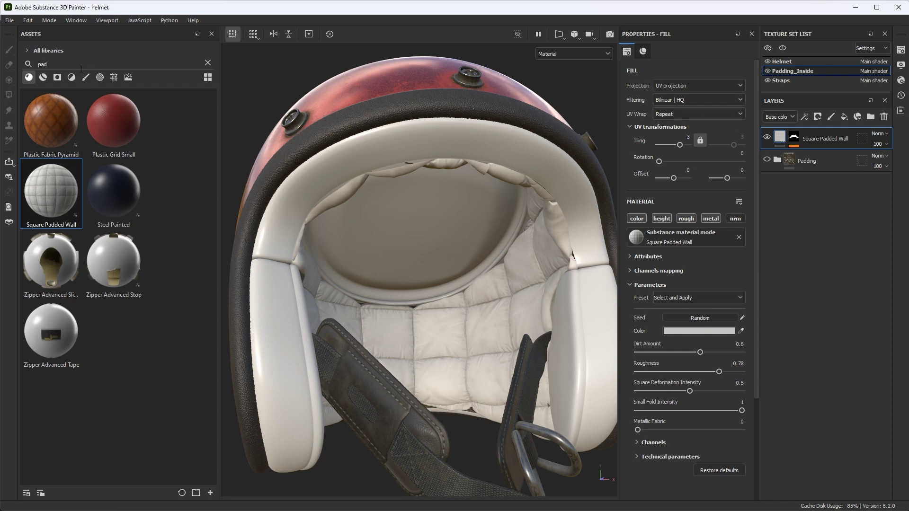
left_click(9, 21)
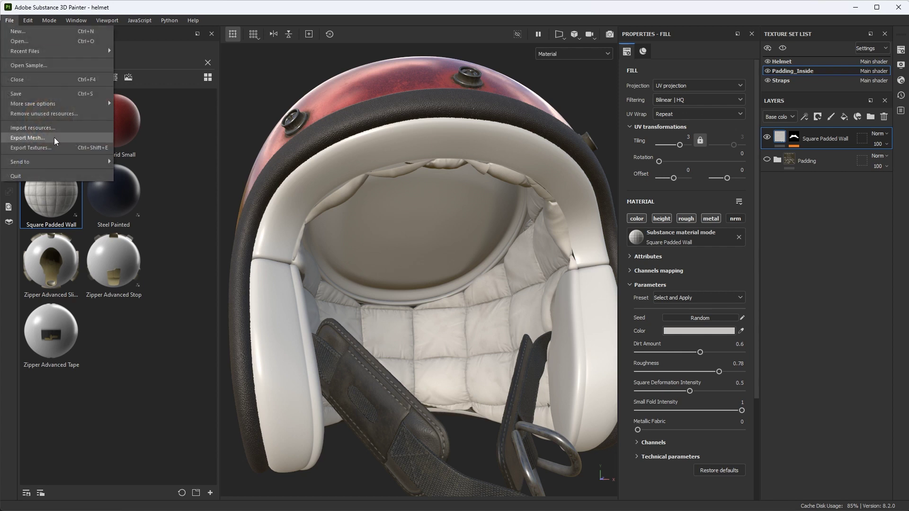
left_click(27, 138)
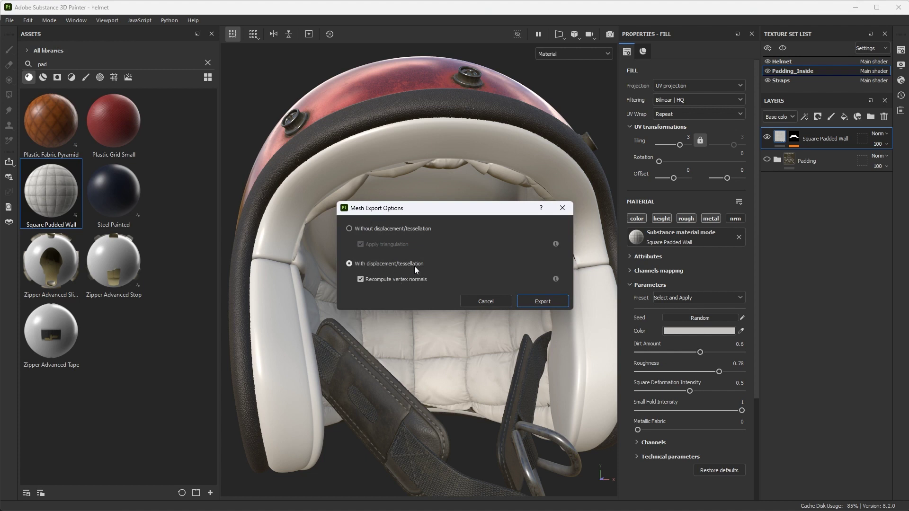
left_click(485, 302)
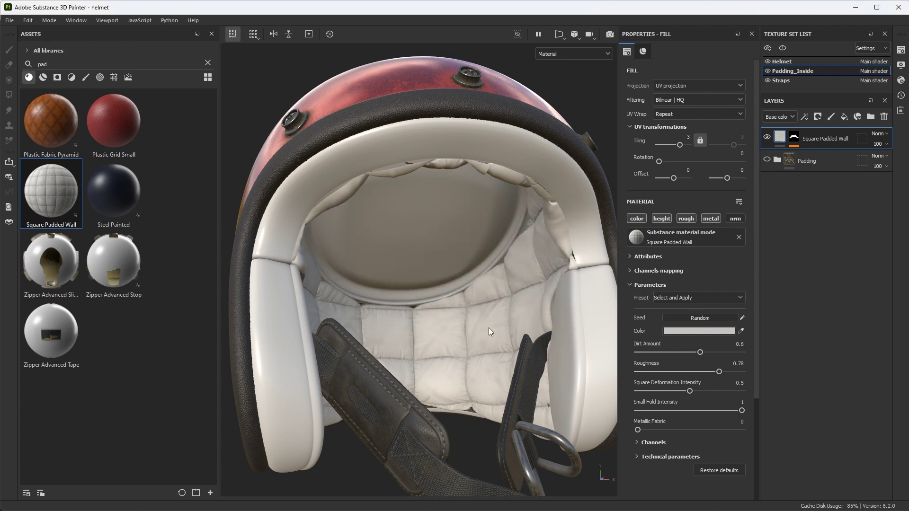
Step: Add a paint effect above the existing Mask effect in the Square Padded Wall mask and name it Seam Fix
left_click_drag(497, 318, 501, 337, "alt")
right_click_drag(501, 337, 503, 282, "alt")
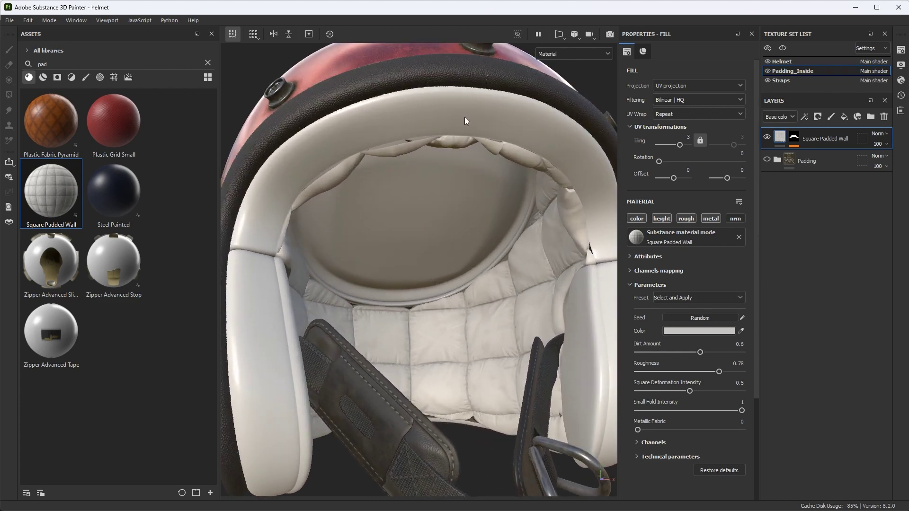
left_click_drag(463, 116, 435, 152, "alt")
right_click_drag(471, 186, 475, 191, "alt")
left_click_drag(475, 192, 490, 296, "alt")
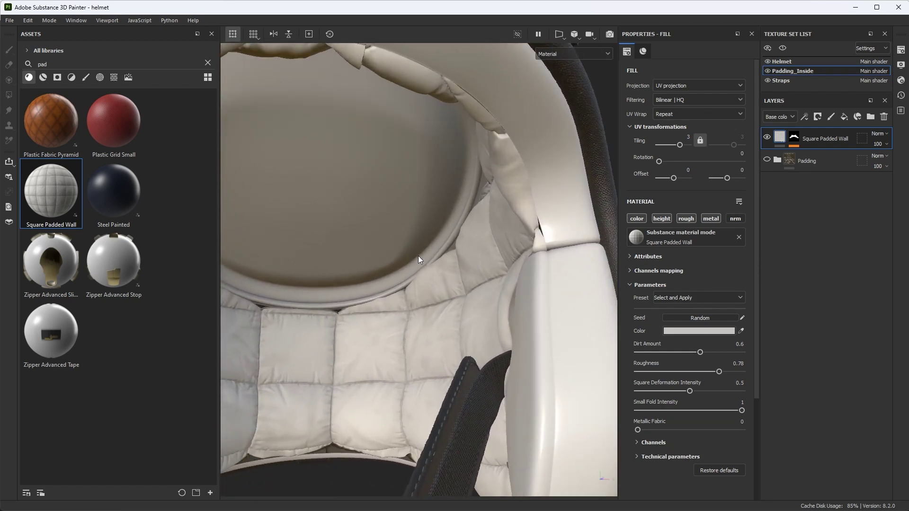
left_click_drag(452, 271, 453, 265, "alt")
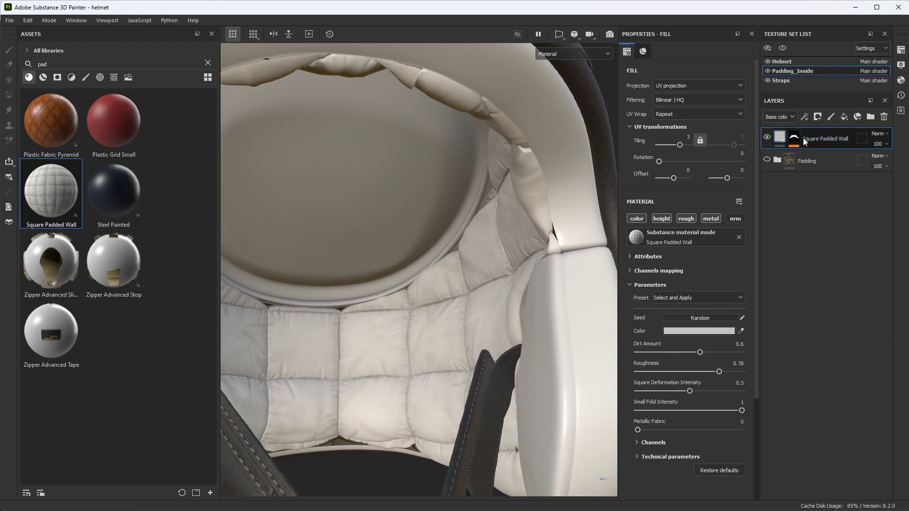
left_click(794, 138)
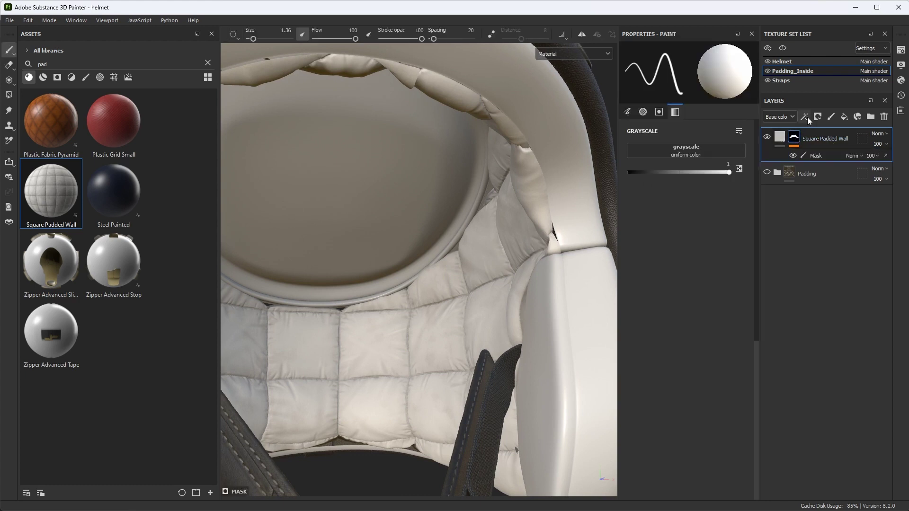
left_click(807, 117)
left_click(827, 141)
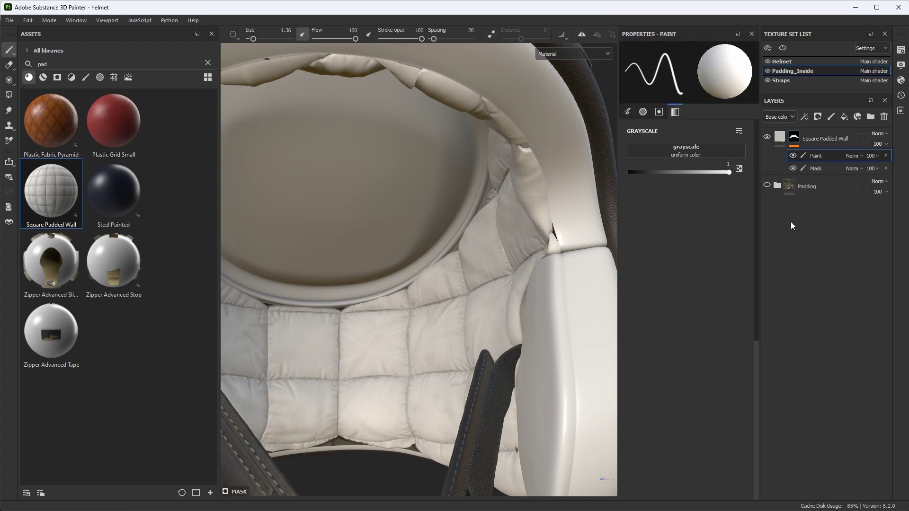
double_click(818, 155)
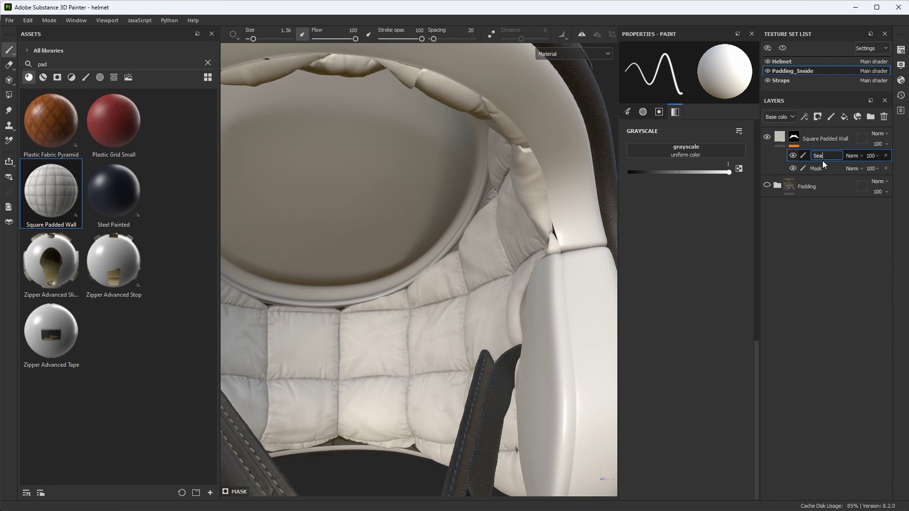
type("Seam Fix")
key("Return")
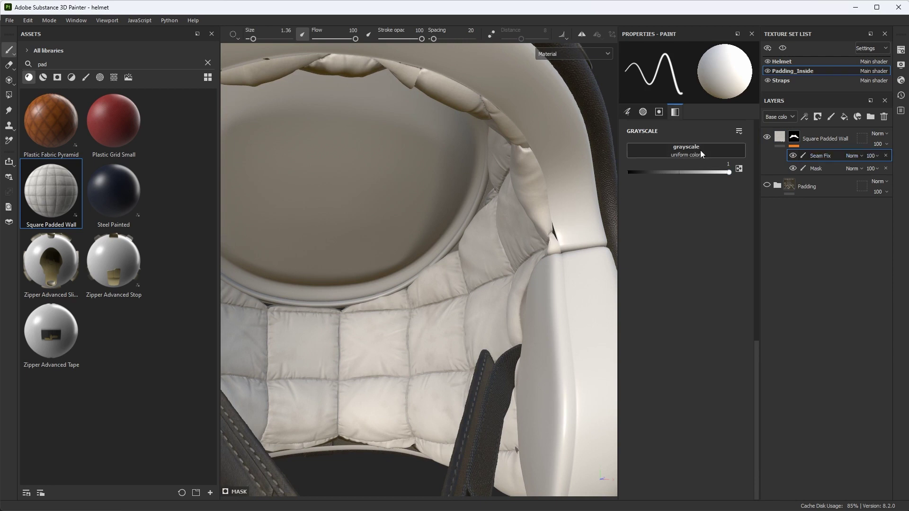
Step: Set the brush size to 12.61 and its grayscale value to 0 for painting on Seam Fix
left_click_drag(539, 172, 537, 185, "alt")
right_click_drag(529, 187, 554, 188, "ctrl")
mouse_move(530, 187)
left_mouse_down("alt")
mouse_move(540, 188)
mouse_move(520, 180)
left_mouse_up("alt")
middle_click_drag(520, 180, 498, 183, "alt")
right_click_drag(525, 182, 520, 183, "ctrl")
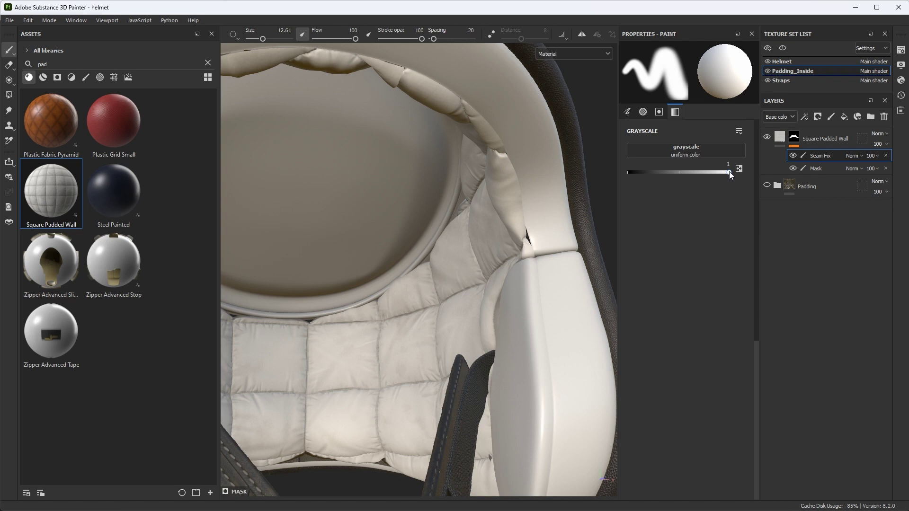
key("x")
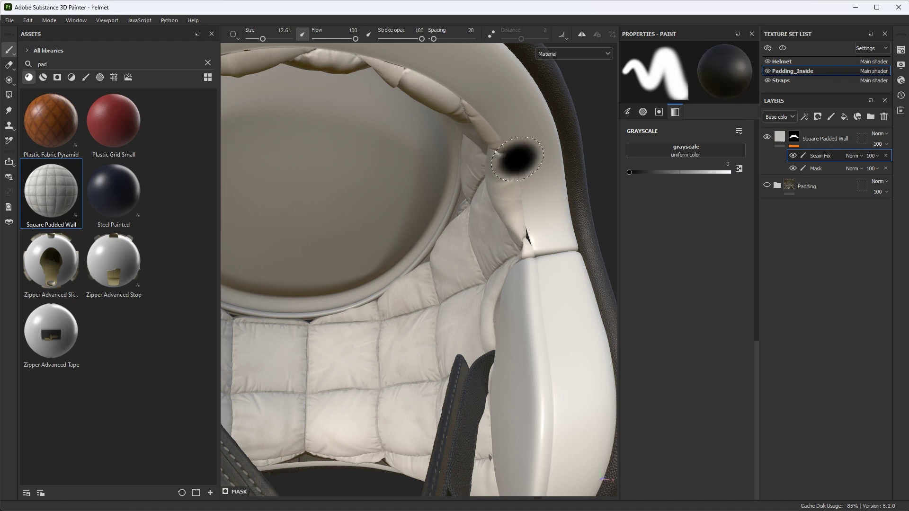
Step: Paint black on Seam Fix over the gap where the front padding meets the lining beside the side pad
mouse_move(534, 167)
left_mouse_down("alt")
mouse_move(544, 192)
mouse_move(531, 138)
left_mouse_up("alt")
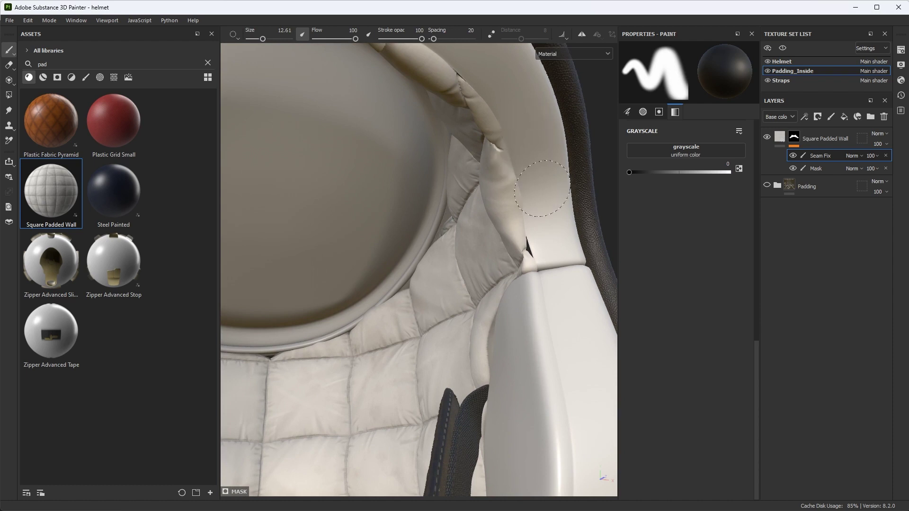
mouse_move(544, 202)
left_mouse_down()
mouse_move(553, 259)
mouse_move(530, 168)
left_mouse_up()
mouse_move(518, 114)
left_mouse_down("alt")
mouse_move(521, 148)
mouse_move(507, 158)
left_mouse_up("alt")
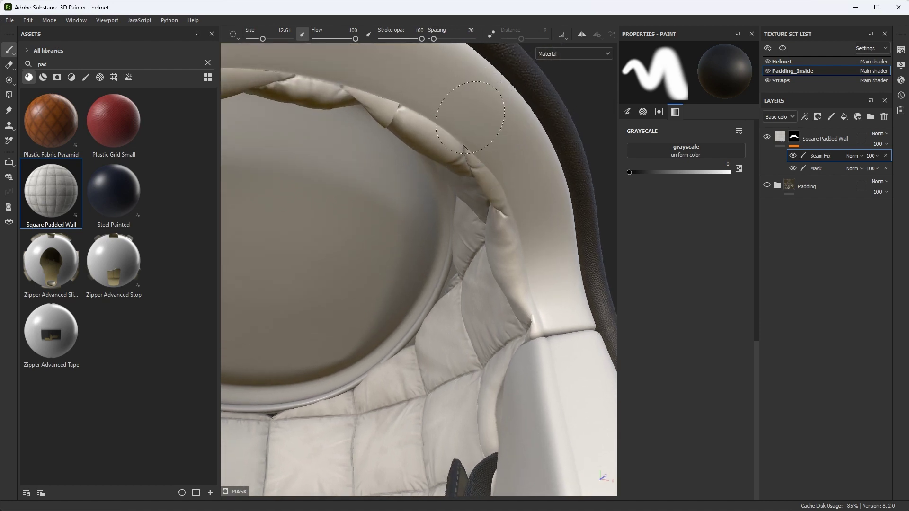
left_click_drag(475, 126, 447, 116, "alt")
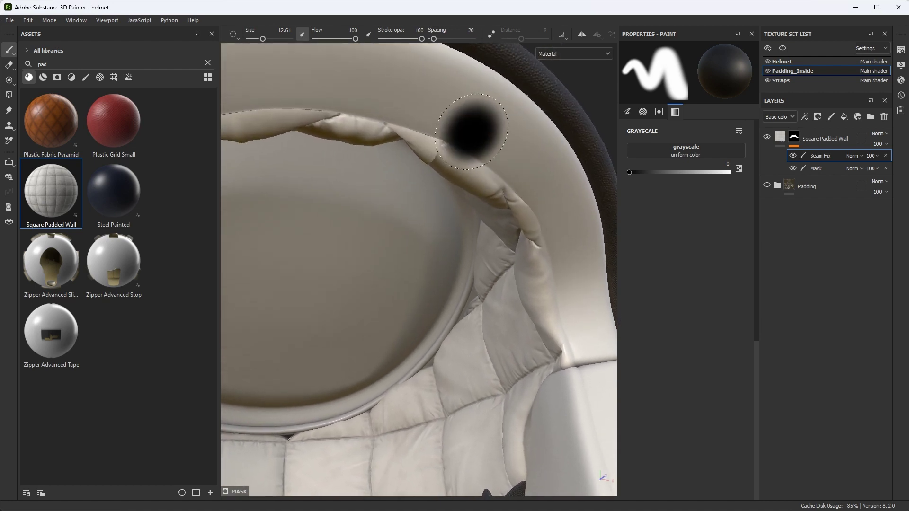
Step: Reduce the brush size to 5.81 and paint black along the seam at the front padding's upper curve
mouse_move(442, 122)
right_mouse_down("ctrl")
mouse_move(422, 124)
mouse_move(458, 135)
right_mouse_up("ctrl")
mouse_move(456, 129)
left_mouse_down("alt")
mouse_move(440, 135)
mouse_move(489, 136)
mouse_move(479, 148)
left_mouse_up("alt")
right_click_drag(479, 149, 493, 149, "ctrl")
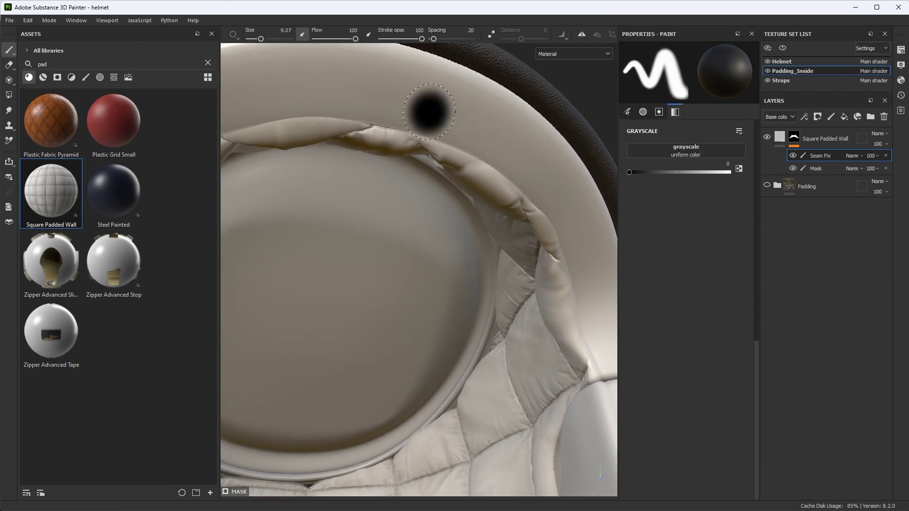
right_click_drag(429, 112, 415, 114, "ctrl")
left_click_drag(395, 112, 377, 111)
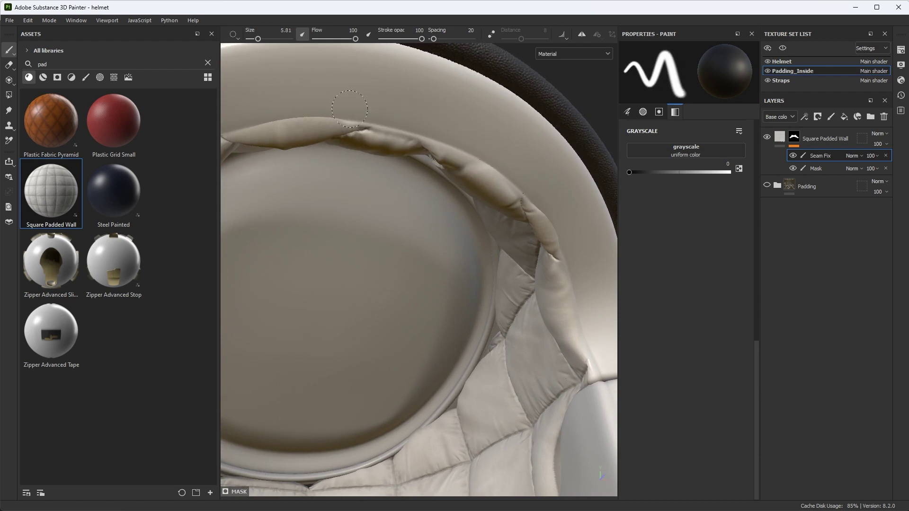
Step: Reduce the brush size to 2.59 and review the brush's size and flow settings
right_click_drag(416, 118, 497, 153, "alt")
left_click_drag(498, 153, 450, 146, "alt")
right_click_drag(345, 160, 332, 160, "ctrl")
left_click_drag(431, 140, 470, 164, "alt")
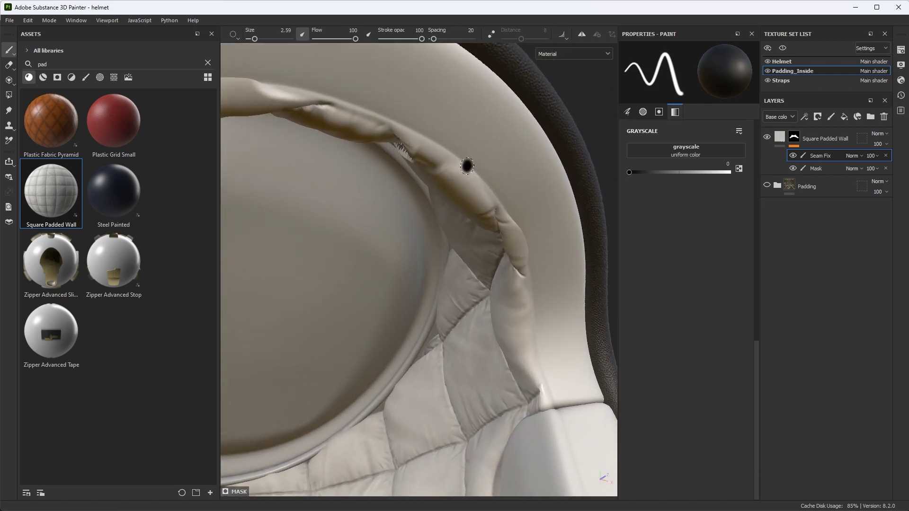
right_click(514, 127)
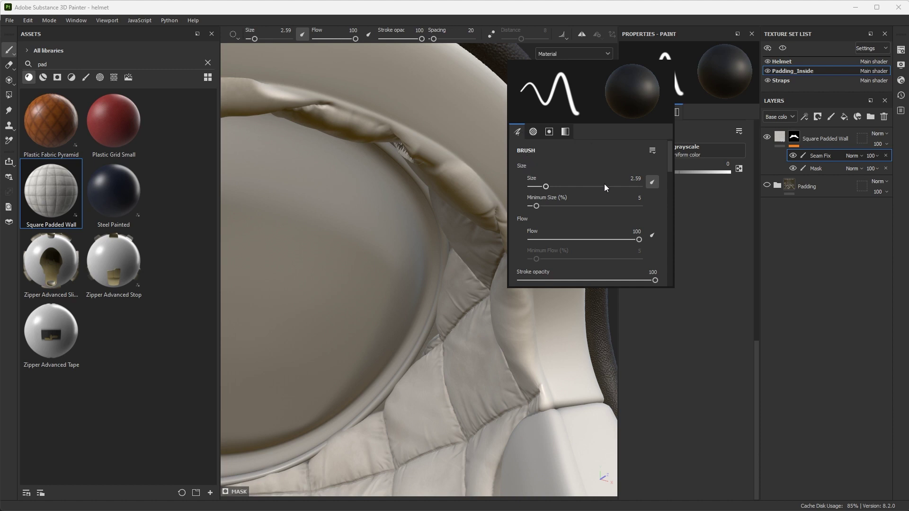
scroll(605, 184, "down", 1)
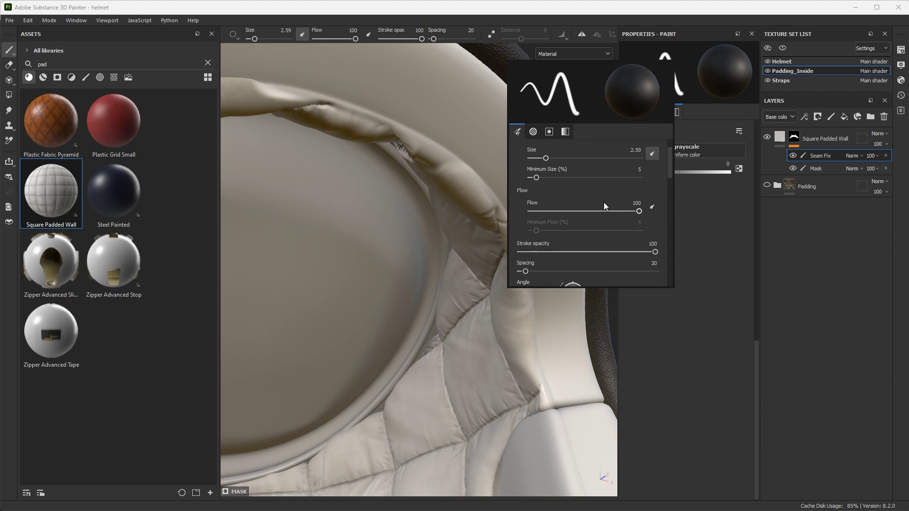
mouse_move(638, 211)
left_mouse_down()
mouse_move(574, 211)
mouse_move(640, 212)
left_mouse_up()
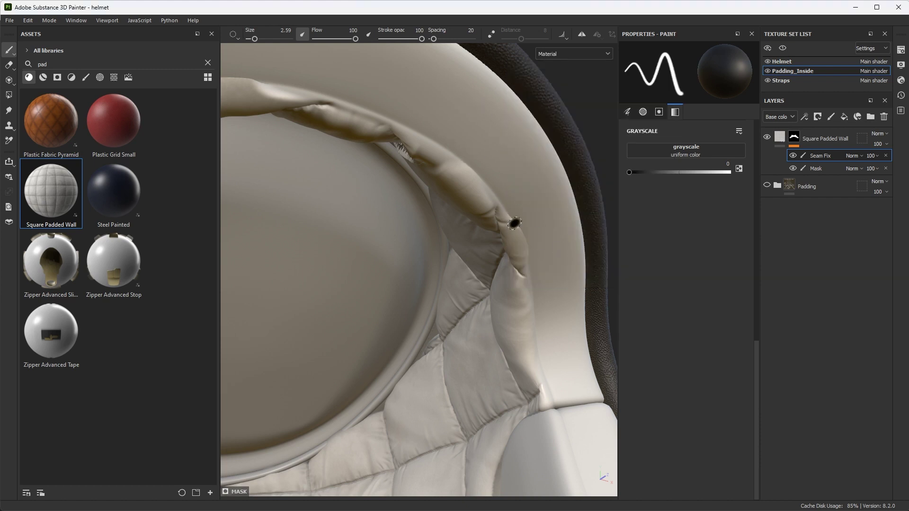
Step: Set the brush size to 4.42 and paint black over the seam gaps at the front padding's middle and opposite side
mouse_move(440, 164)
left_mouse_down("alt")
mouse_move(383, 190)
mouse_move(356, 171)
left_mouse_up("alt")
right_click_drag(369, 171, 381, 171, "ctrl")
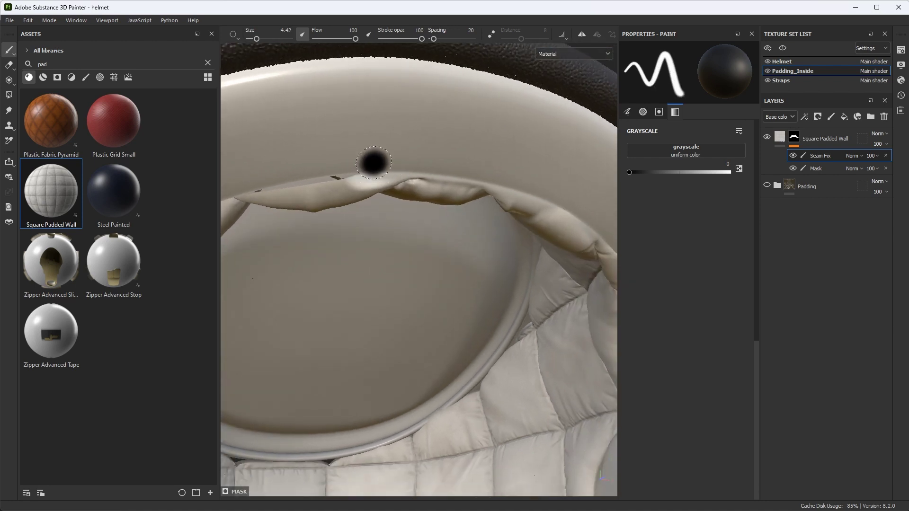
left_click_drag(367, 169, 263, 180)
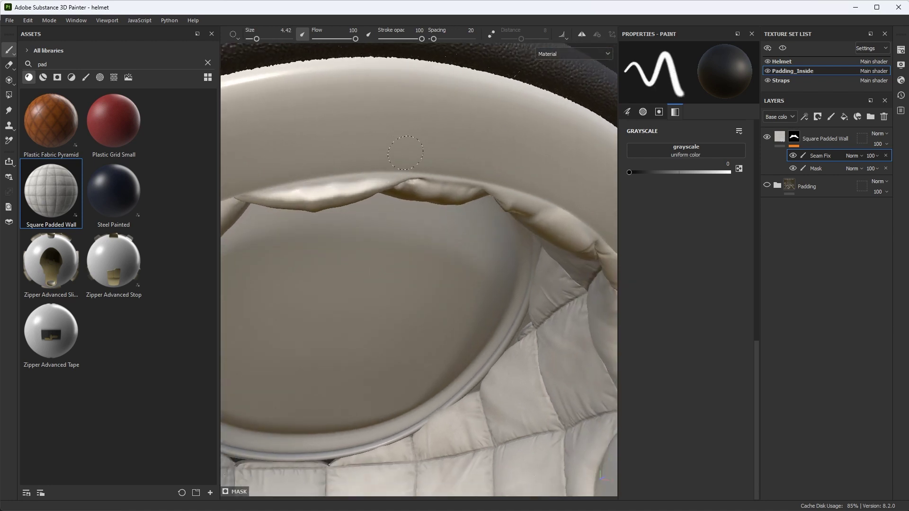
mouse_move(411, 153)
left_mouse_down("alt")
mouse_move(308, 201)
mouse_move(372, 150)
mouse_move(362, 156)
mouse_move(430, 126)
mouse_move(298, 197)
mouse_move(277, 190)
left_mouse_up("alt")
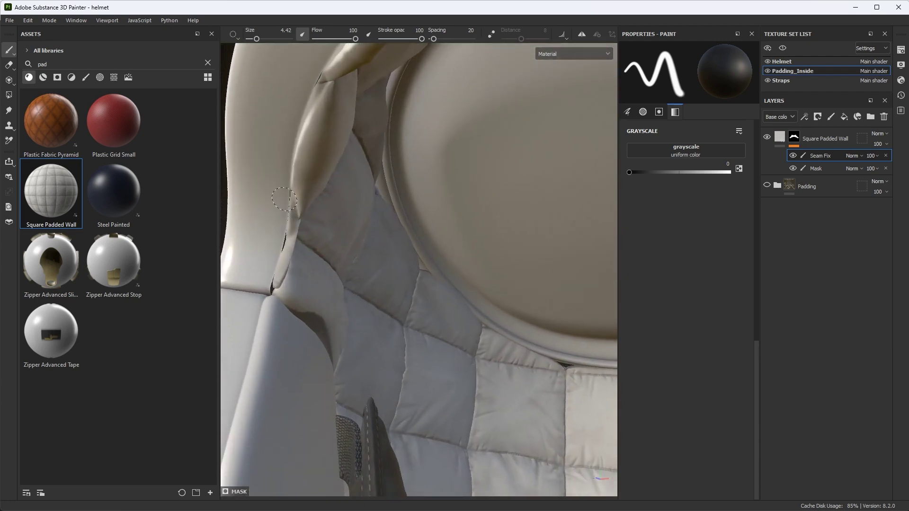
mouse_move(280, 209)
left_mouse_down()
mouse_move(271, 266)
mouse_move(284, 246)
mouse_move(288, 260)
mouse_move(368, 265)
left_mouse_up()
Step: Set the brush size to 9.87 and paint black on Seam Fix where the front padding, side pad and lining meet
right_click_drag(367, 266, 335, 284, "alt")
right_click_drag(334, 284, 348, 285, "ctrl")
left_click_drag(334, 284, 345, 279, "alt")
right_click_drag(345, 279, 369, 292, "shift")
left_click_drag(369, 291, 366, 267, "alt")
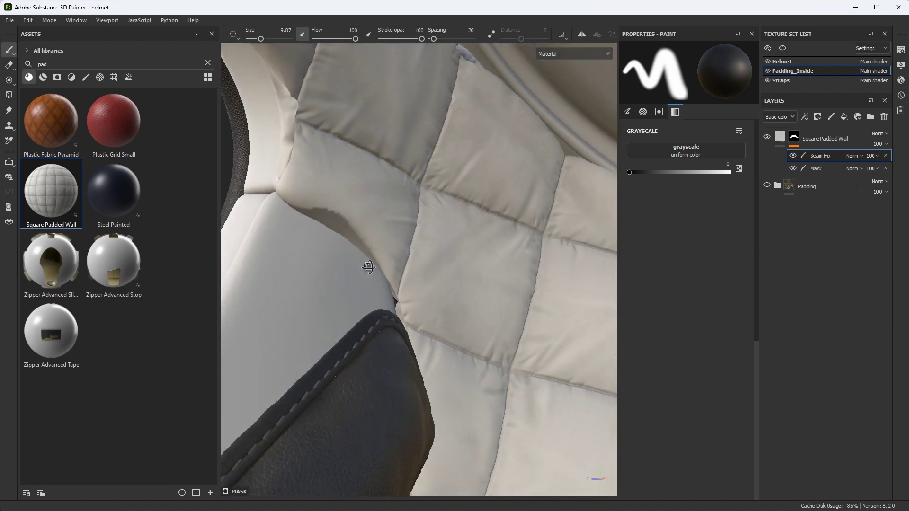
mouse_move(280, 205)
left_mouse_down()
mouse_move(296, 219)
mouse_move(274, 201)
left_mouse_up()
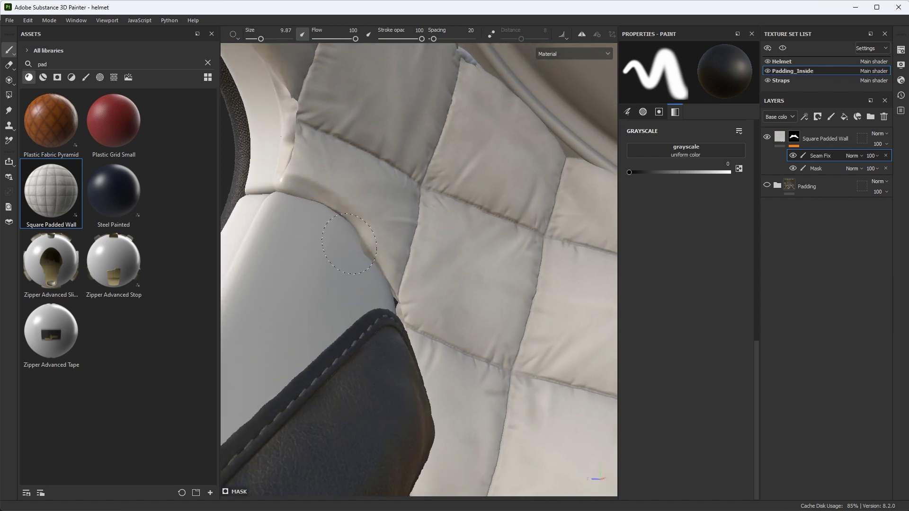
Step: Paint black on Seam Fix along the side pad's edge, from the lining's lower end up past the strap
mouse_move(368, 257)
left_mouse_down("alt")
mouse_move(374, 302)
mouse_move(360, 271)
mouse_move(367, 260)
mouse_move(364, 284)
left_mouse_up("alt")
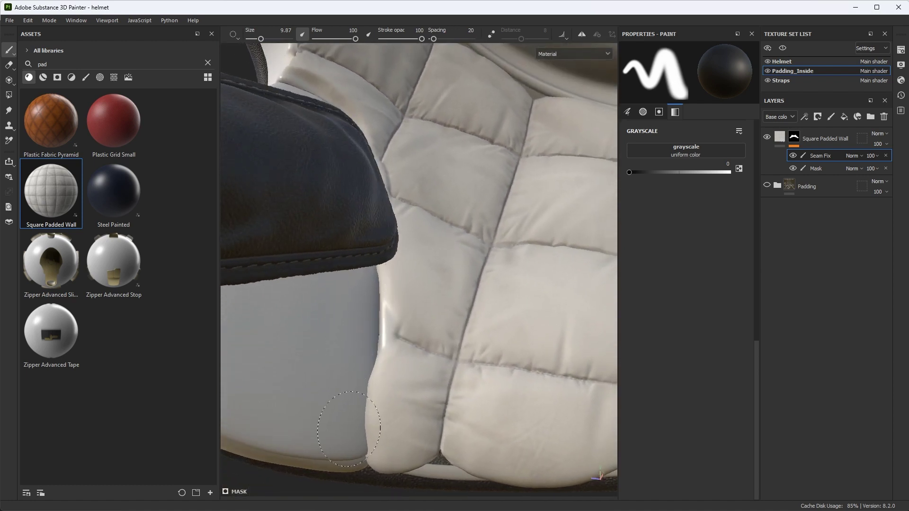
mouse_move(349, 439)
left_mouse_down()
mouse_move(359, 385)
mouse_move(349, 473)
mouse_move(367, 303)
mouse_move(374, 327)
mouse_move(366, 199)
left_mouse_up()
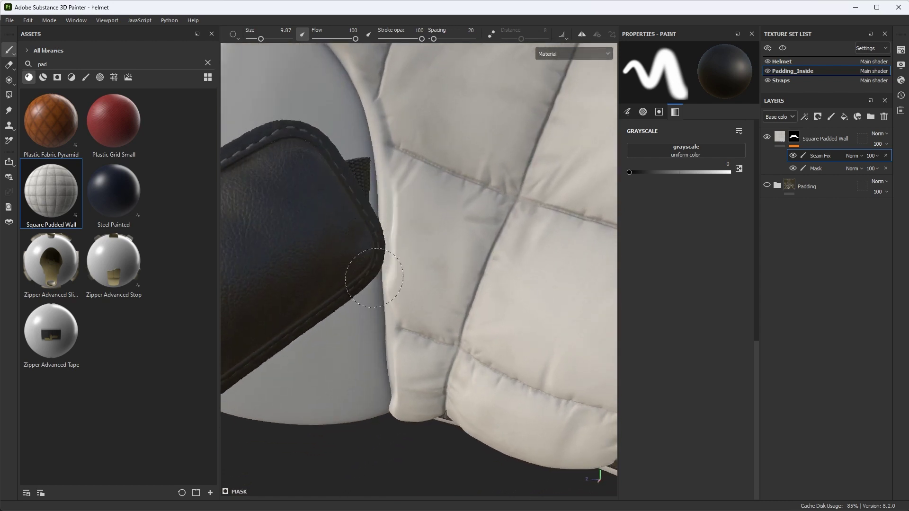
left_click_drag(375, 289, 369, 246)
middle_click_drag(367, 148, 359, 221, "alt")
left_click_drag(359, 221, 401, 230, "alt")
middle_click_drag(401, 229, 361, 205, "alt")
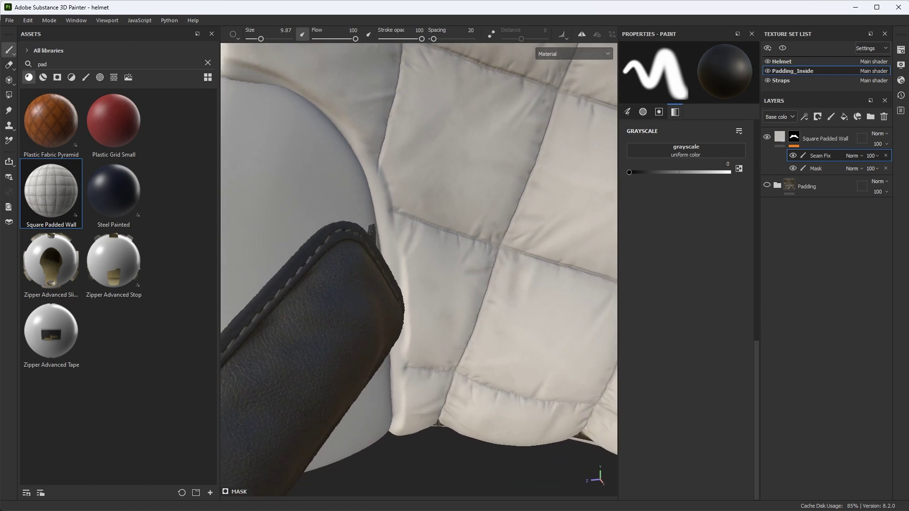
left_click_drag(362, 204, 367, 211, "alt")
right_click_drag(368, 211, 362, 207, "alt")
left_click_drag(361, 207, 387, 206, "alt")
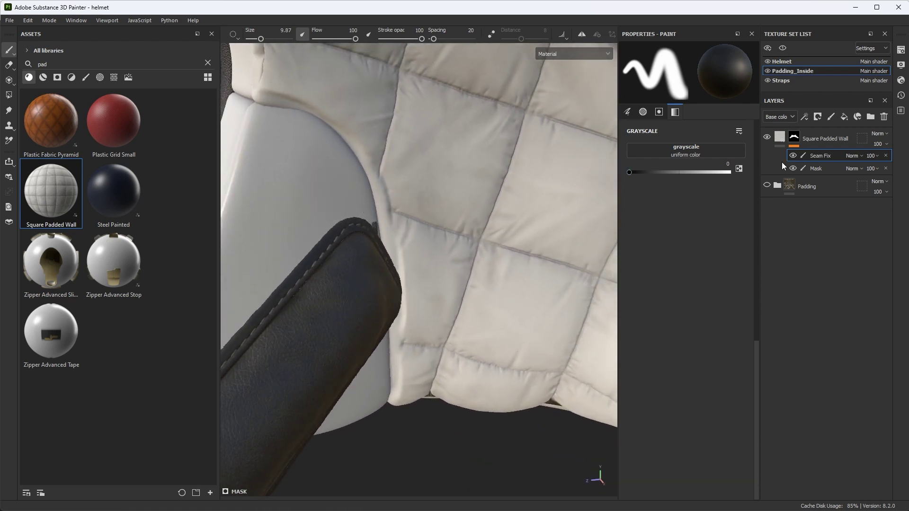
Step: Set the Square Padded Wall material's Small Fold Intensity to 1 and Square Deformation Intensity to 0.96
left_click(779, 142)
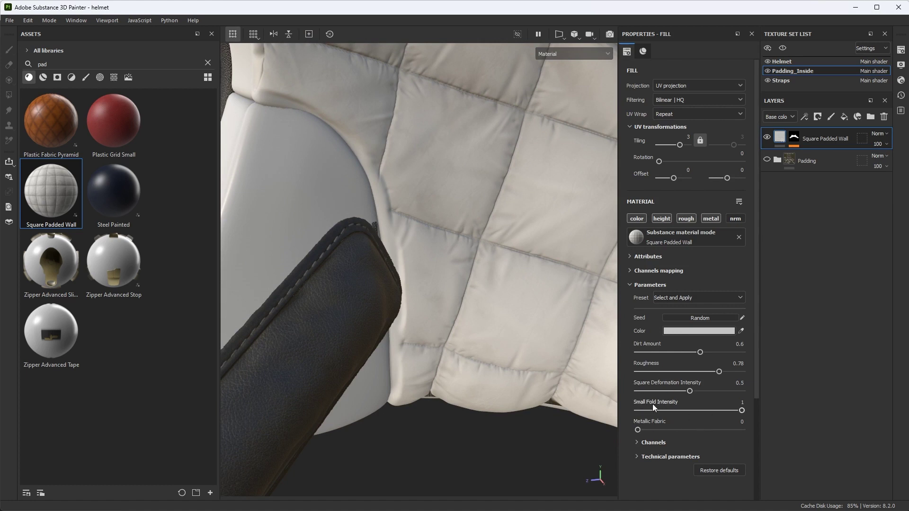
left_click_drag(688, 411, 782, 416)
left_click_drag(692, 391, 738, 402)
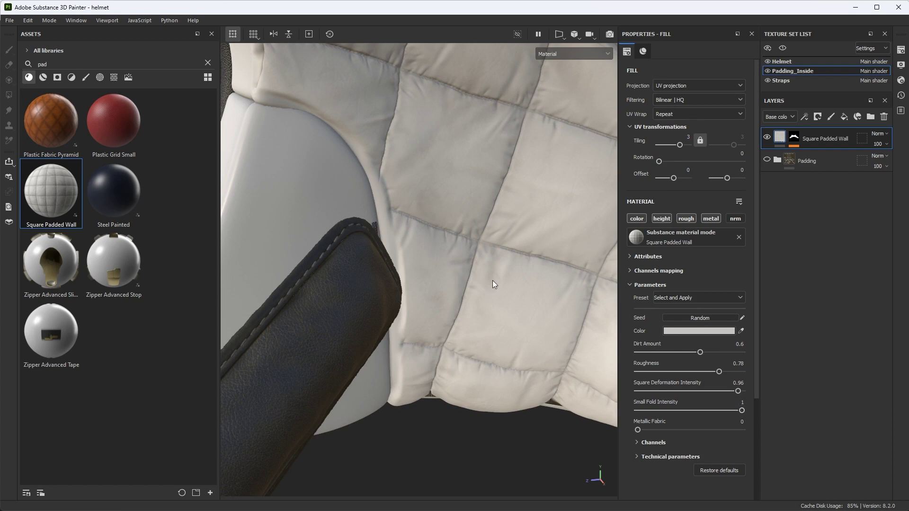
Step: Paint black on Seam Fix along the front padding's inner edge, down to the side pad's upper corner
left_click_drag(493, 280, 428, 325, "alt")
key("f")
right_click_drag(393, 305, 421, 236, "alt")
left_click(794, 139)
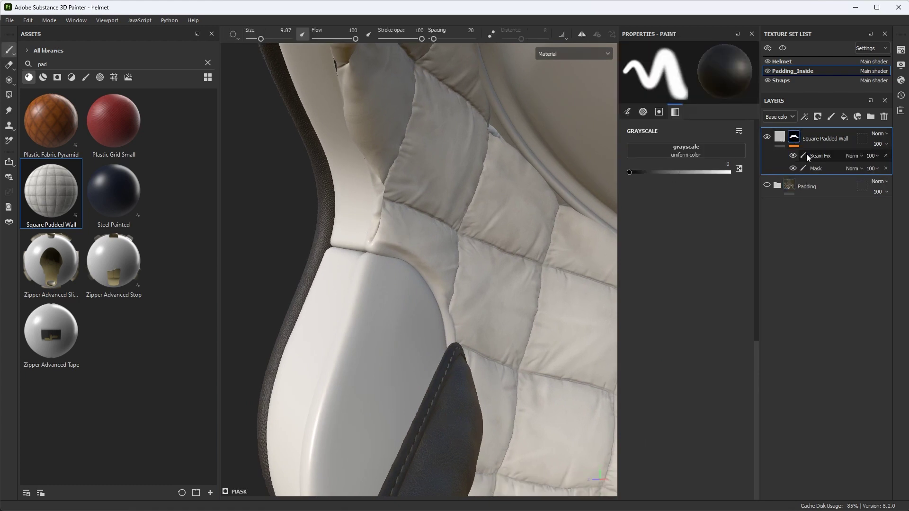
left_click(806, 155)
left_click_drag(380, 189, 377, 249)
left_click_drag(362, 161, 372, 159)
left_click_drag(418, 205, 422, 236, "alt")
mouse_move(380, 178)
left_mouse_down()
mouse_move(386, 299)
mouse_move(371, 231)
mouse_move(404, 112)
mouse_move(377, 245)
left_mouse_up()
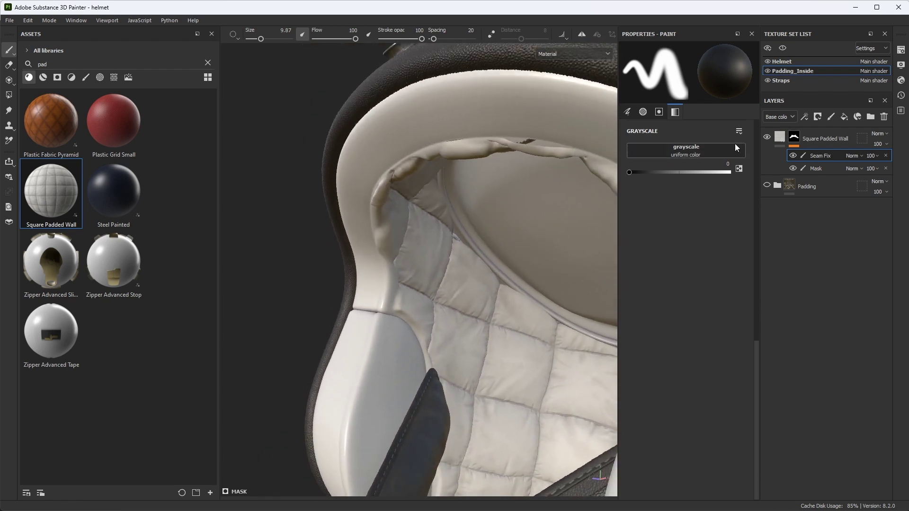
Step: Add a Blur filter above Seam Fix on the Square Padded Wall mask
left_click(804, 116)
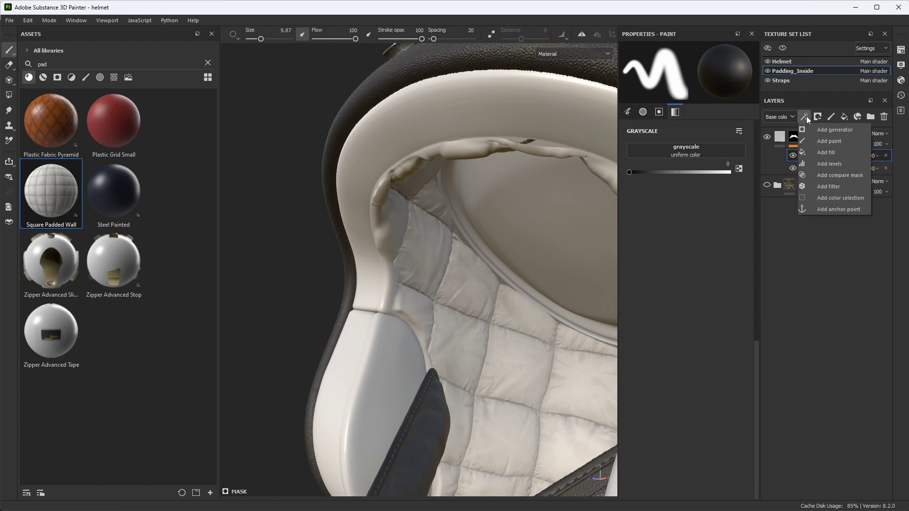
left_click(837, 187)
left_click(668, 79)
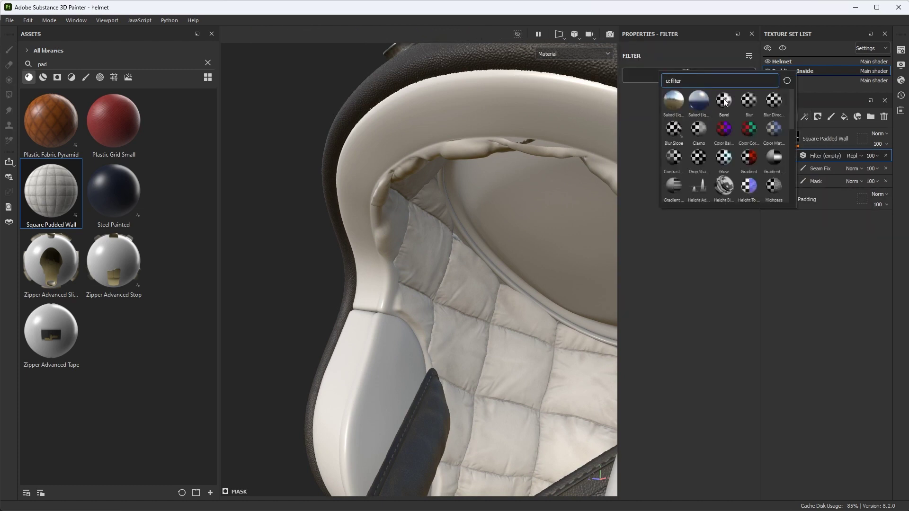
left_click(753, 100)
left_click_drag(505, 193, 497, 221, "alt")
Step: Set the mask filter's Blur Intensity to 0.64
left_click(638, 123)
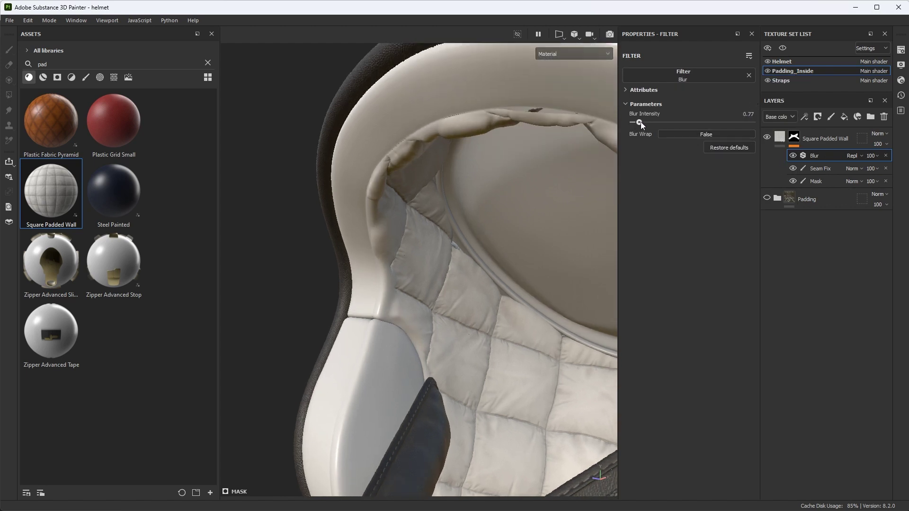
left_click_drag(637, 123, 633, 123)
left_click_drag(539, 191, 443, 178, "alt")
right_click_drag(434, 176, 391, 211, "alt")
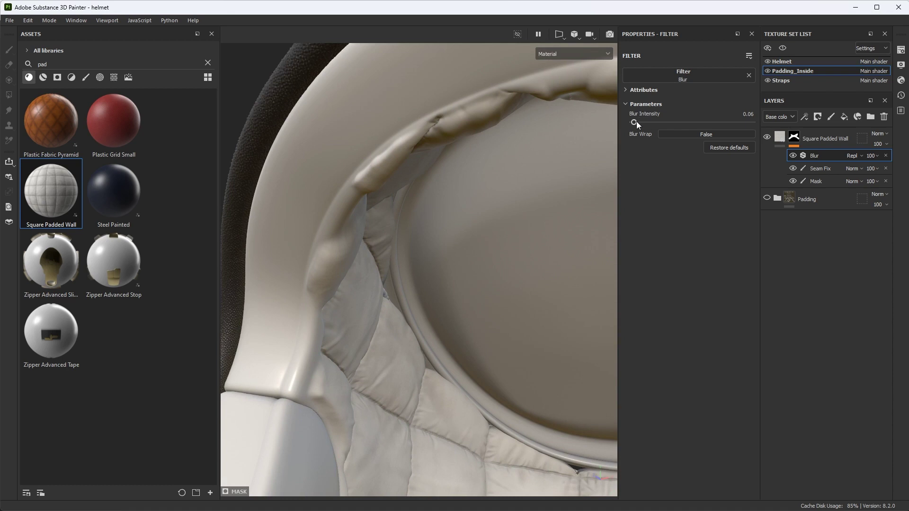
left_click_drag(636, 122, 638, 123)
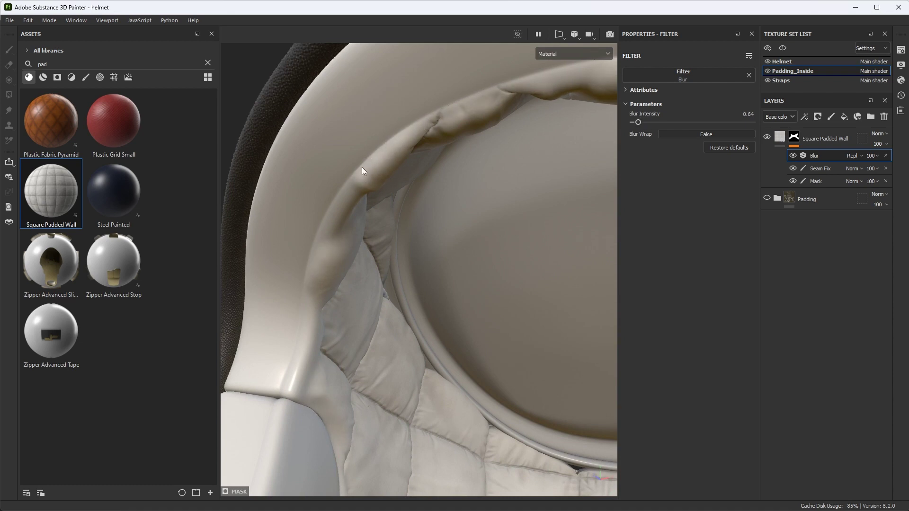
Step: Examine the blurred seam along the front padding and side pad, and the helmet interior as a whole
left_click_drag(331, 207, 327, 289, "alt")
right_click_drag(327, 289, 303, 358, "alt")
middle_click_drag(303, 357, 407, 303, "alt")
left_click_drag(407, 303, 428, 248, "alt")
right_click(423, 281)
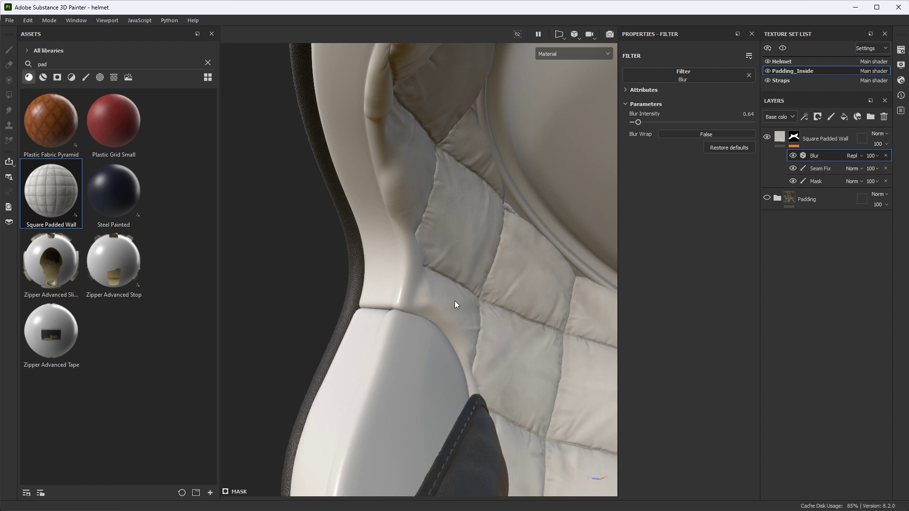
left_click_drag(454, 302, 457, 267, "alt")
middle_click_drag(457, 268, 451, 261, "alt")
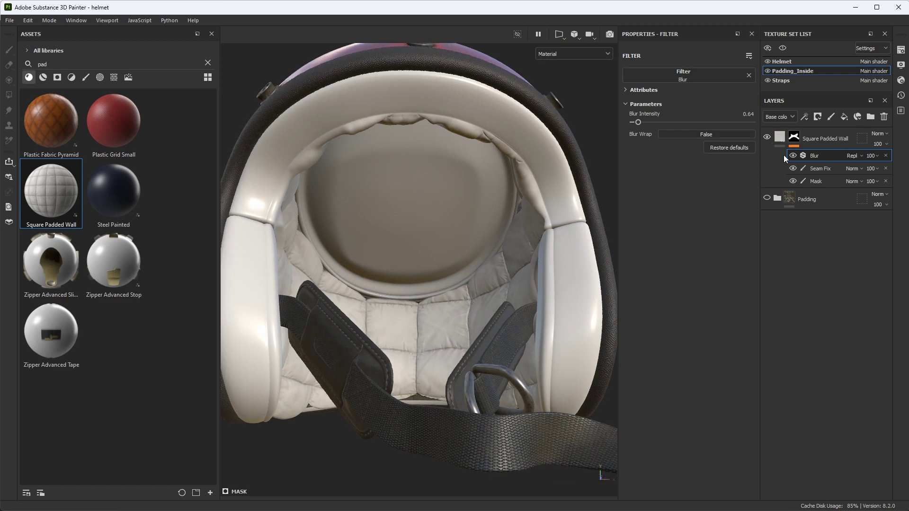
Step: Paint black on Seam Fix along the front padding's inner curve on the opposite side
left_click(820, 169)
left_click_drag(480, 199, 493, 156, "alt")
right_click_drag(493, 156, 483, 107, "alt")
middle_click_drag(483, 107, 470, 167, "alt")
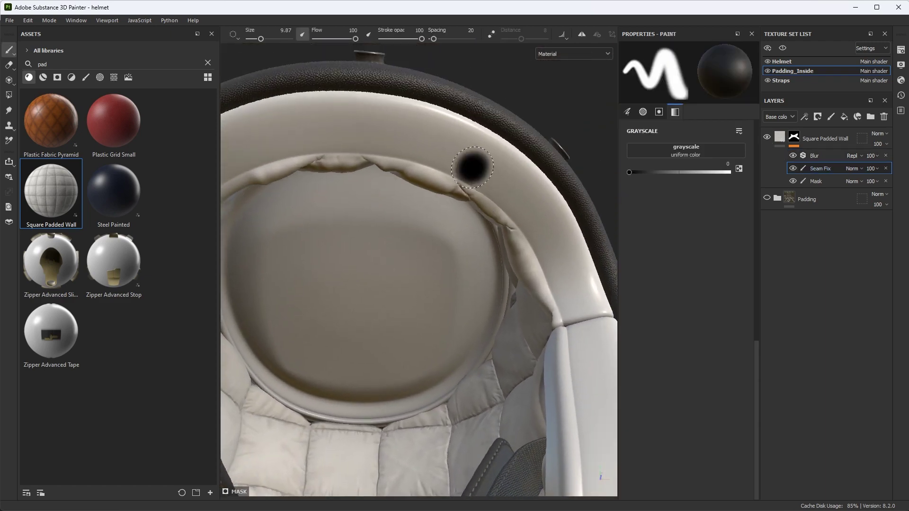
mouse_move(469, 166)
left_mouse_down()
mouse_move(472, 177)
mouse_move(293, 133)
mouse_move(497, 213)
mouse_move(540, 267)
left_mouse_up()
Step: Set the brush size to 12.42 and paint black on Seam Fix beneath the round crown pad's rim
mouse_move(540, 267)
left_mouse_down("alt")
mouse_move(501, 246)
mouse_move(379, 308)
mouse_move(532, 300)
mouse_move(499, 251)
mouse_move(480, 265)
left_mouse_up("alt")
right_click_drag(484, 291, 492, 291, "ctrl")
mouse_move(515, 276)
left_mouse_down()
mouse_move(424, 280)
mouse_move(360, 258)
left_mouse_up()
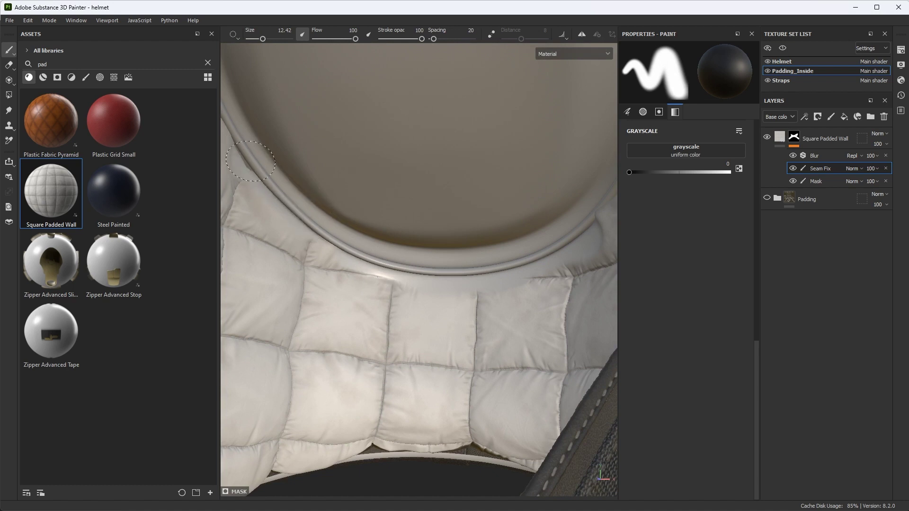
right_click_drag(364, 256, 429, 280, "alt")
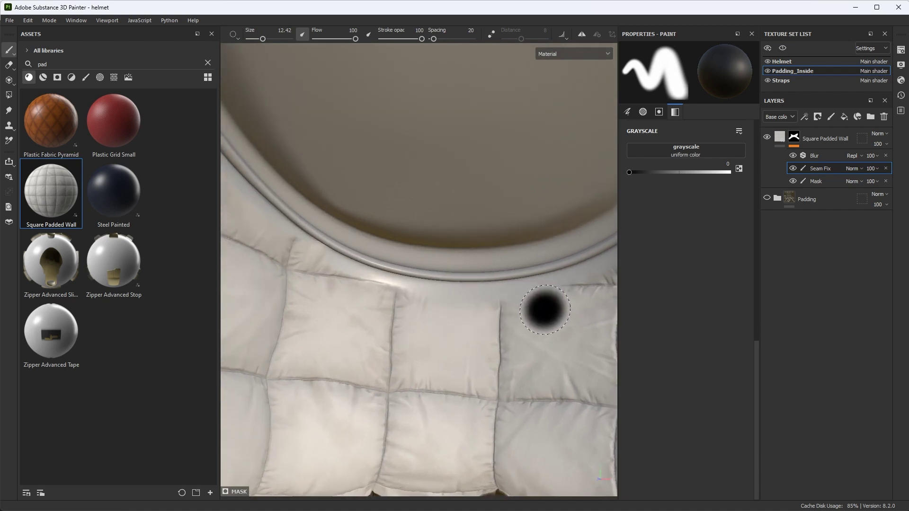
Step: Set the brush size to 18.39 and paint white over the centre lining squares beneath the crown pad to restore them
mouse_move(528, 347)
right_mouse_down("ctrl")
mouse_move(549, 346)
mouse_move(541, 326)
mouse_move(531, 326)
mouse_move(538, 327)
right_mouse_up("ctrl")
key("x")
left_click_drag(560, 318, 529, 322)
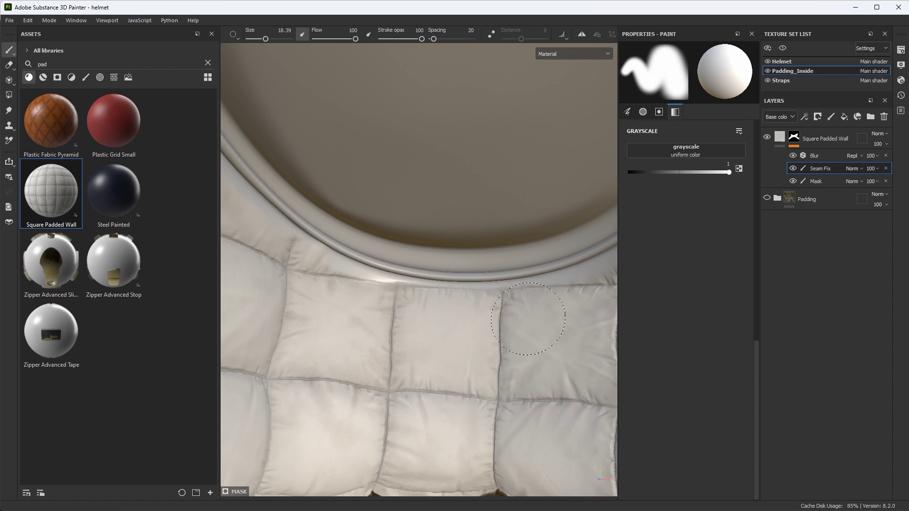
Step: Set the brush size to 19.79 and paint white over the lining squares along the lower opening edge
mouse_move(435, 326)
left_mouse_down("alt")
mouse_move(441, 345)
mouse_move(403, 371)
mouse_move(303, 379)
mouse_move(429, 375)
mouse_move(534, 386)
left_mouse_up("alt")
key("x")
key("x")
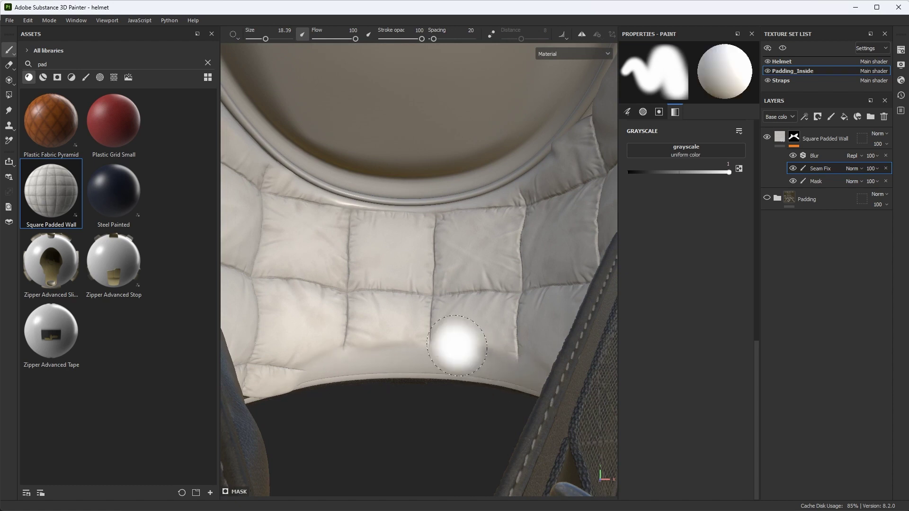
right_click_drag(413, 343, 419, 343, "ctrl")
mouse_move(419, 343)
left_mouse_down()
mouse_move(458, 329)
mouse_move(331, 341)
left_mouse_up()
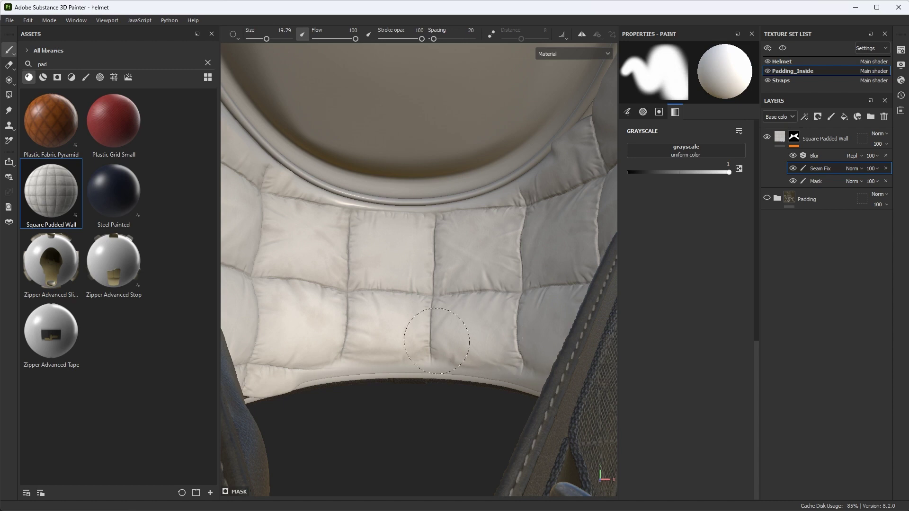
mouse_move(425, 345)
left_mouse_down("alt")
mouse_move(385, 358)
mouse_move(443, 365)
mouse_move(451, 345)
left_mouse_up("alt")
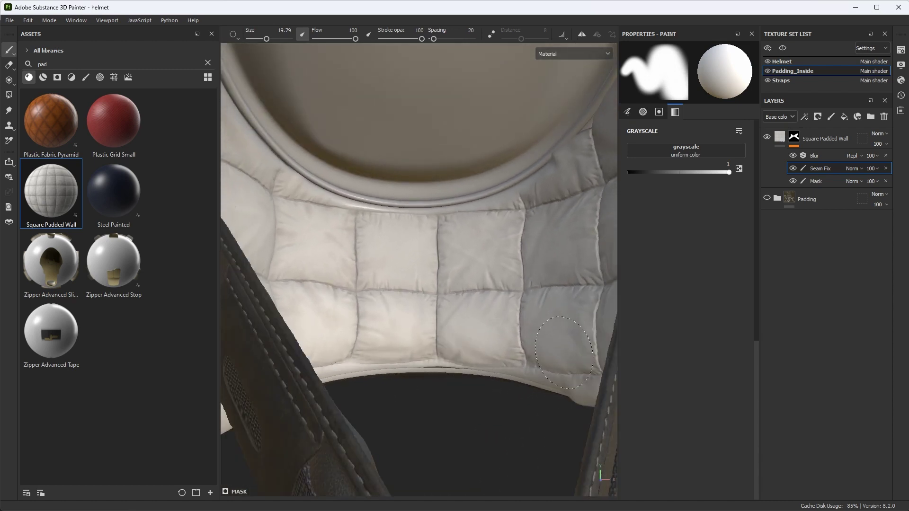
Step: Switch the brush to black at size 3.49 and paint Seam Fix along the lining's lower centre edge
right_click_drag(438, 353, 476, 359, "alt")
mouse_move(476, 358)
right_mouse_down("ctrl")
mouse_move(516, 360)
mouse_move(477, 358)
mouse_move(418, 377)
mouse_move(481, 396)
mouse_move(455, 394)
right_mouse_up("ctrl")
key("x")
right_click_drag(511, 385, 527, 386, "ctrl")
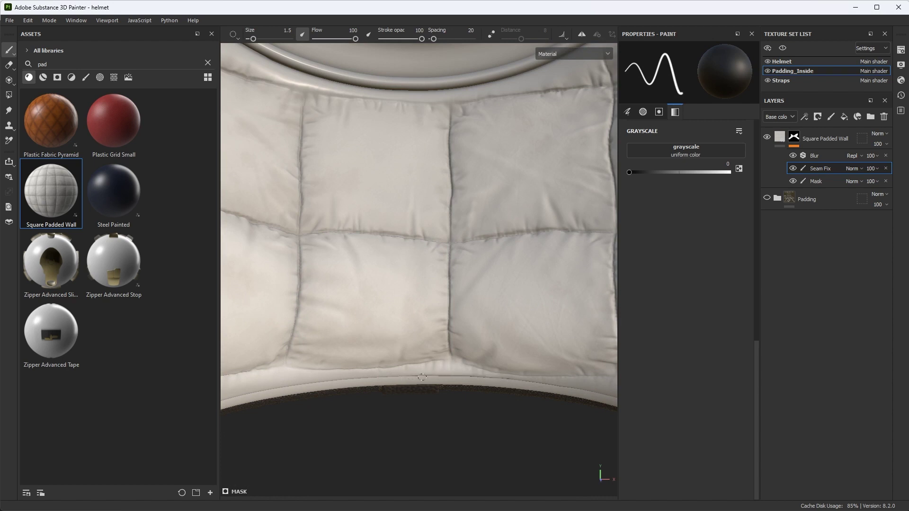
left_click_drag(514, 378, 498, 373, "alt")
right_click_drag(470, 340, 487, 341, "ctrl")
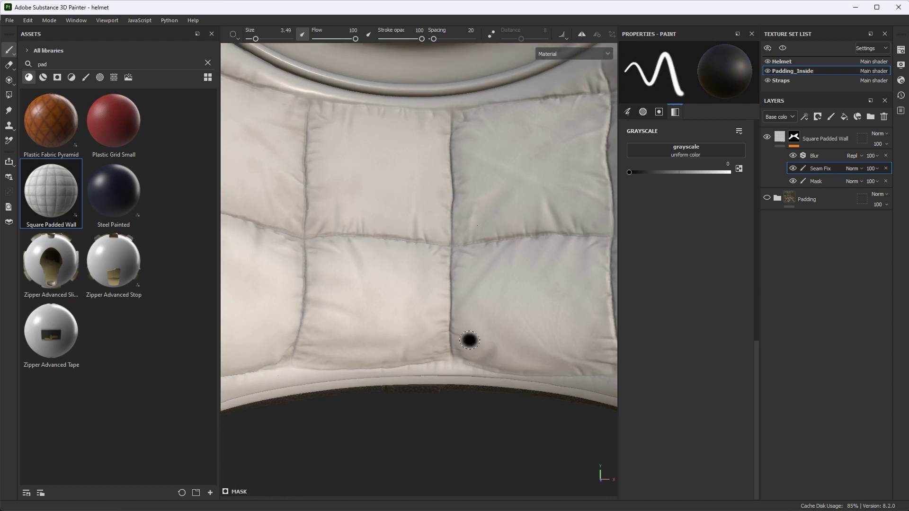
mouse_move(444, 339)
left_mouse_down()
mouse_move(459, 343)
mouse_move(424, 356)
left_mouse_up()
Step: Switch the brush to white at size 13.46 and inspect the lining seams from several angles
mouse_move(442, 335)
right_mouse_down("ctrl")
mouse_move(465, 325)
mouse_move(429, 334)
right_mouse_up("ctrl")
key("x")
right_click(510, 349)
right_click_drag(497, 351, 407, 312, "alt")
left_click_drag(408, 312, 426, 308, "alt")
right_click_drag(474, 333, 389, 316, "alt")
left_click_drag(389, 316, 441, 306, "alt")
right_click_drag(440, 307, 506, 357, "alt")
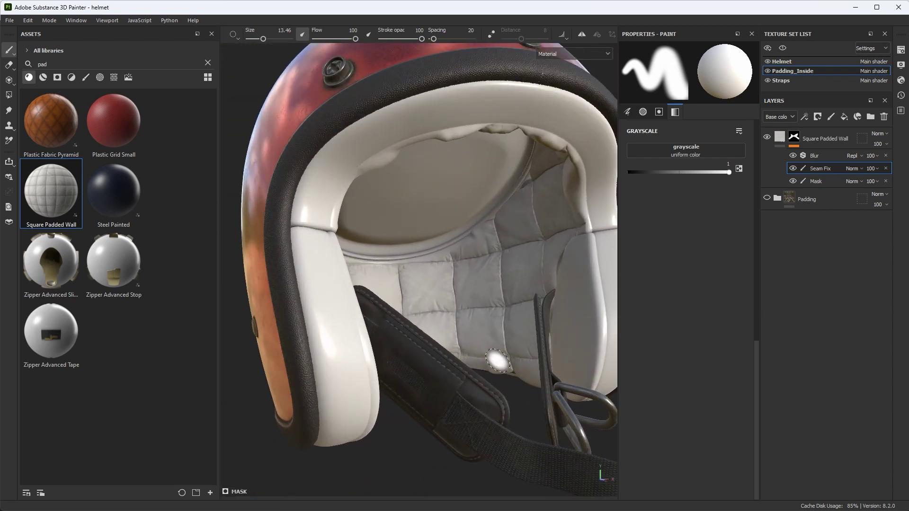
left_click_drag(477, 315, 481, 336, "alt")
left_click_drag(587, 284, 488, 230, "alt")
right_click_drag(503, 284, 497, 292, "shift")
Step: Delete the Blur filter and the Seam Fix paint from the Square Padded Wall mask
left_click(820, 153)
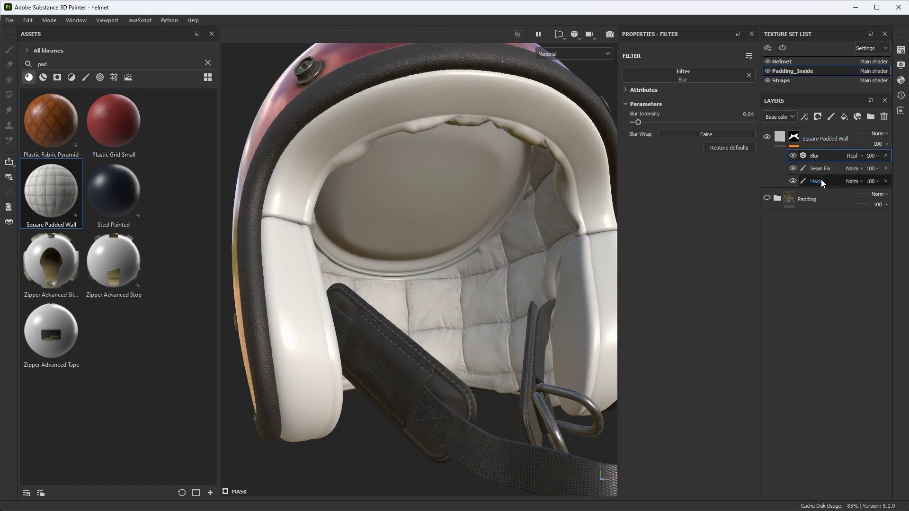
left_click(819, 168, "ctrl")
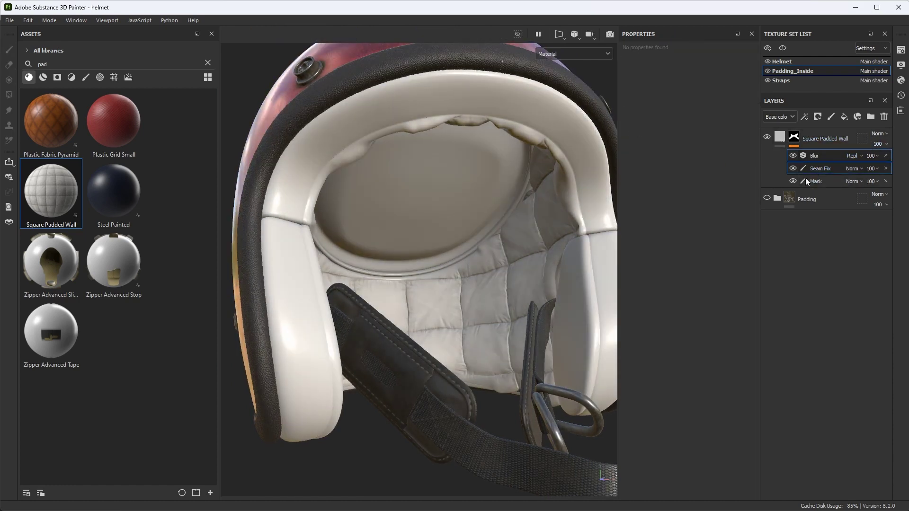
left_click(886, 156)
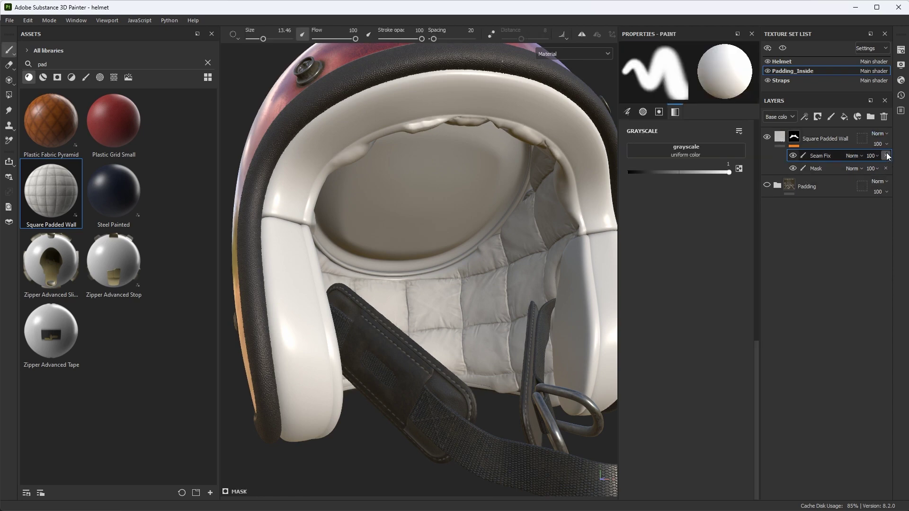
left_click(886, 155)
scroll(488, 251, "down", 3)
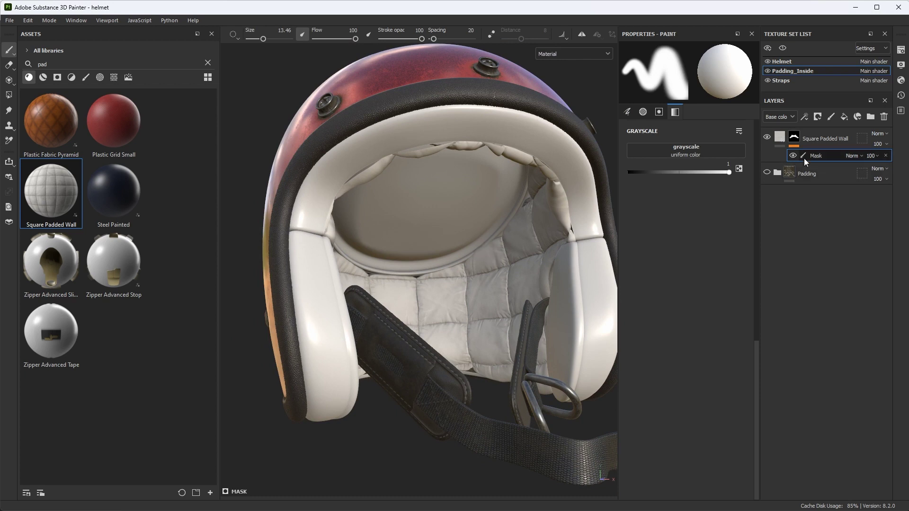
Step: Add a UV Border Distance generator above the Mask paint on the Square Padded Wall layer
left_click(803, 118)
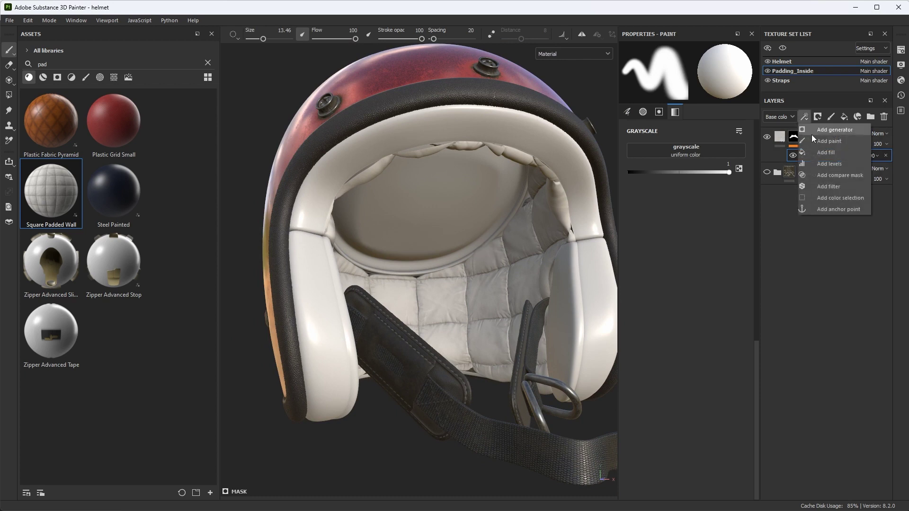
left_click(812, 133)
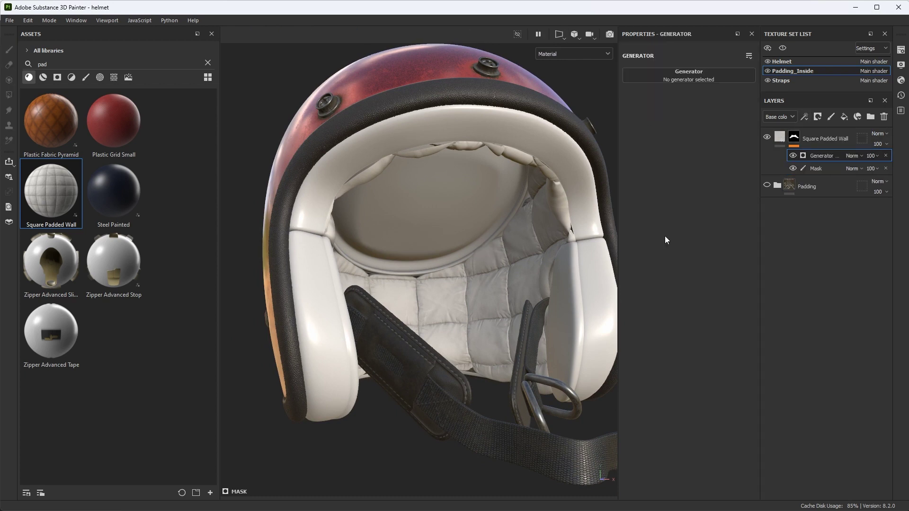
left_click(639, 81)
mouse_move(681, 112)
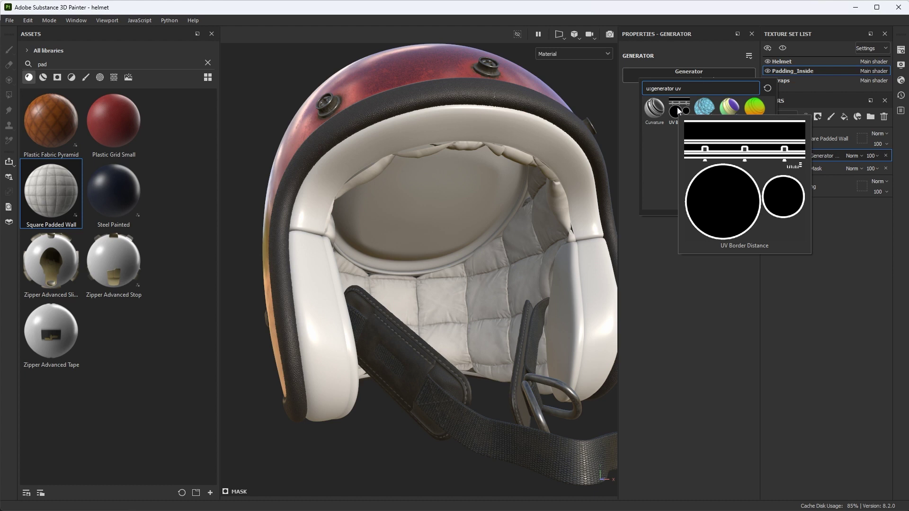
left_click(678, 109)
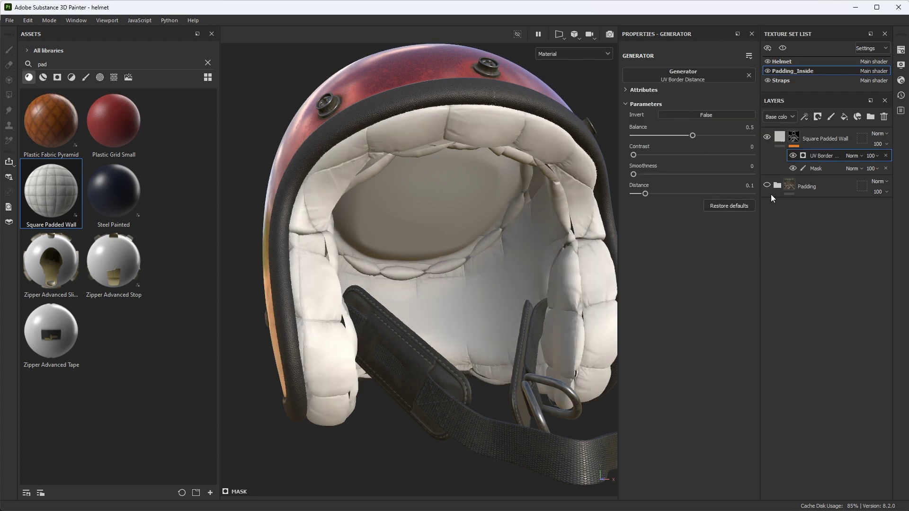
Step: Set the UV Border Distance generator's blending mode to Multiply, with Balance 0.64 and Distance 0.2
left_click(852, 156)
left_click(856, 203)
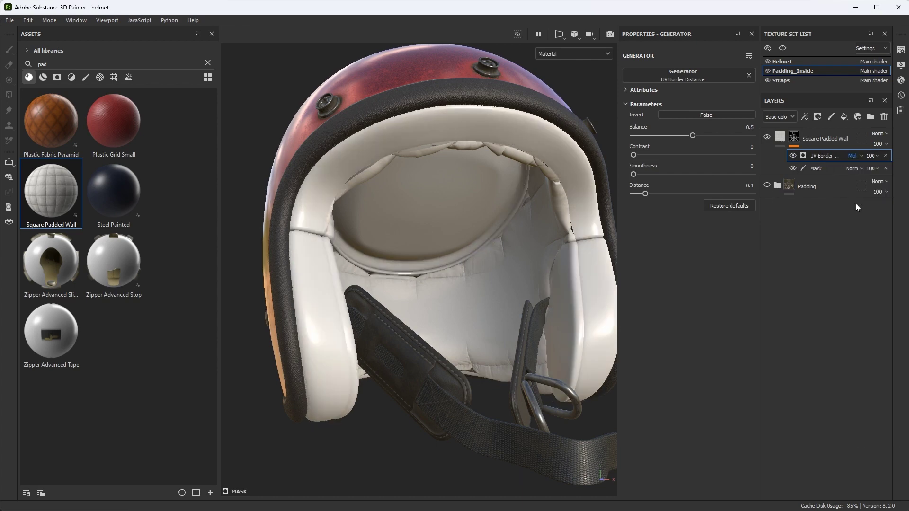
scroll(597, 255, "up", 5)
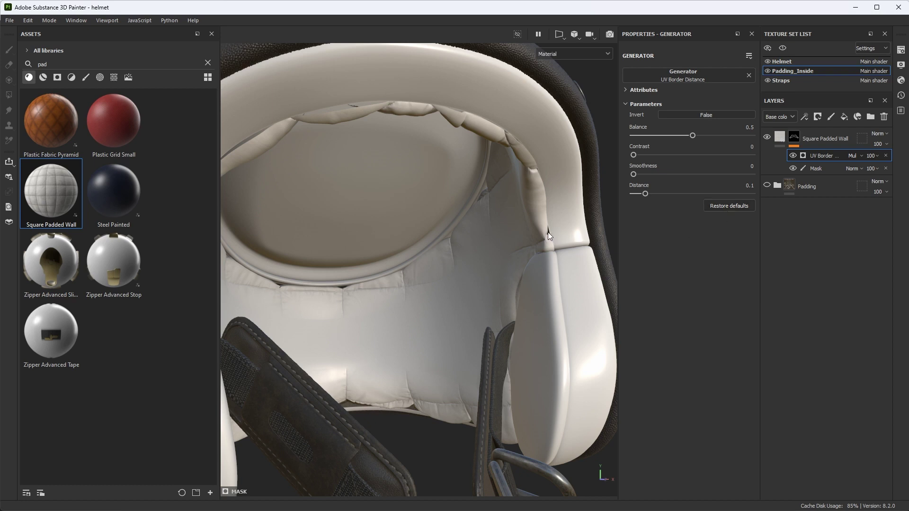
left_click_drag(695, 136, 711, 141)
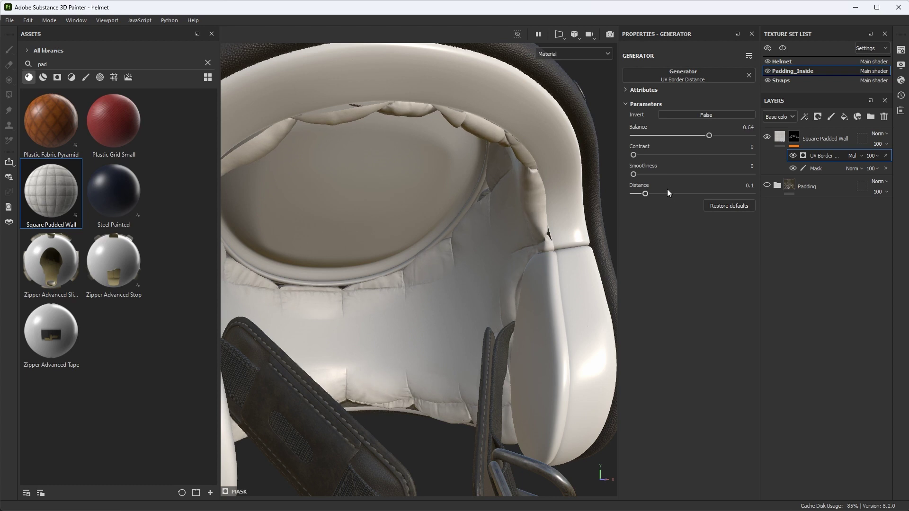
mouse_move(645, 193)
left_mouse_down()
mouse_move(663, 194)
mouse_move(655, 191)
left_mouse_up()
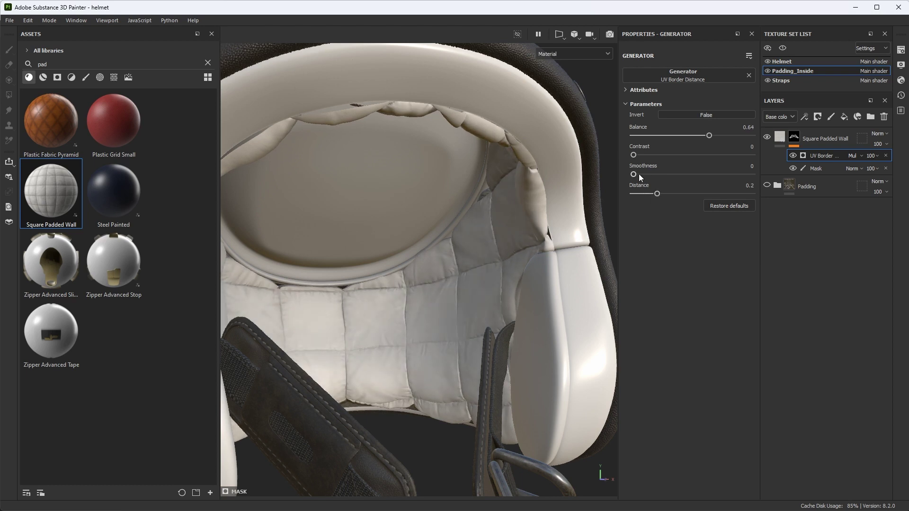
Step: Refine the UV Border Distance generator to Smoothness 0.41, Balance 0.24 and Distance 0.64
left_click_drag(597, 227, 554, 244, "alt")
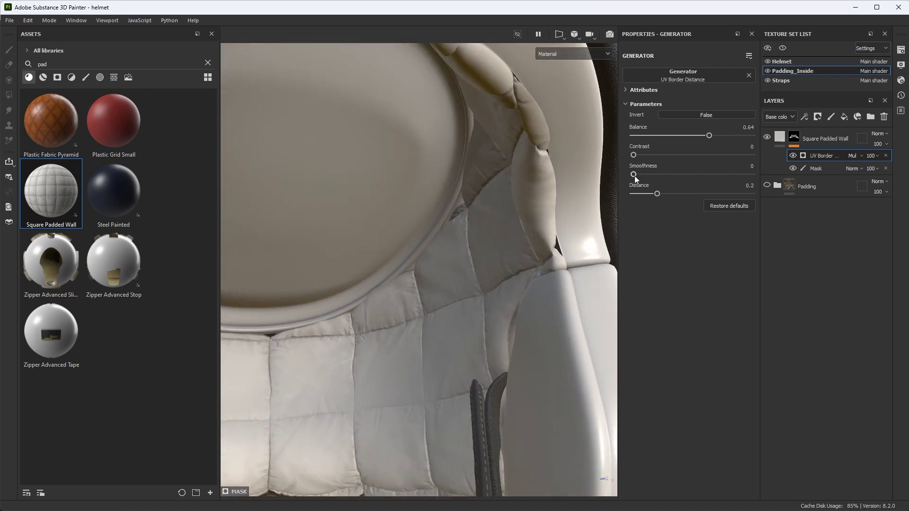
mouse_move(635, 175)
left_mouse_down()
mouse_move(677, 180)
mouse_move(669, 177)
left_mouse_up()
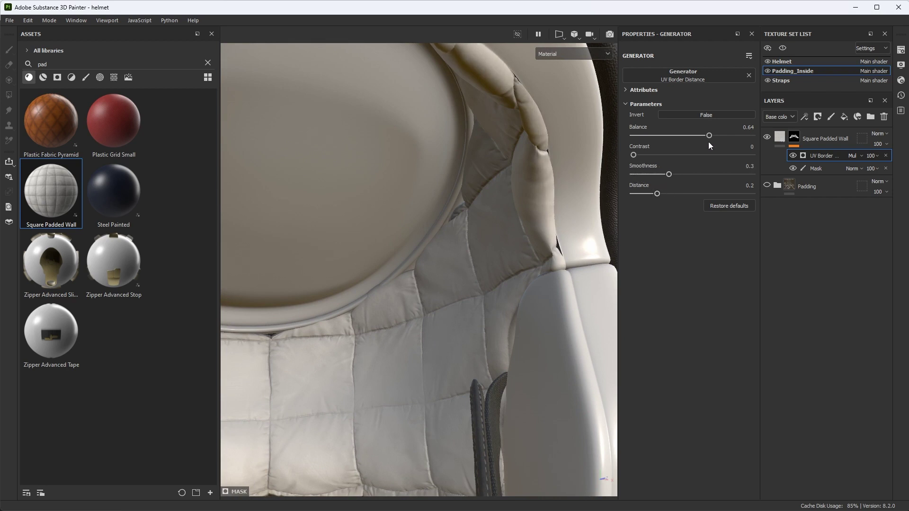
left_click_drag(709, 135, 675, 137)
mouse_move(657, 194)
left_mouse_down()
mouse_move(695, 193)
mouse_move(679, 179)
left_mouse_up()
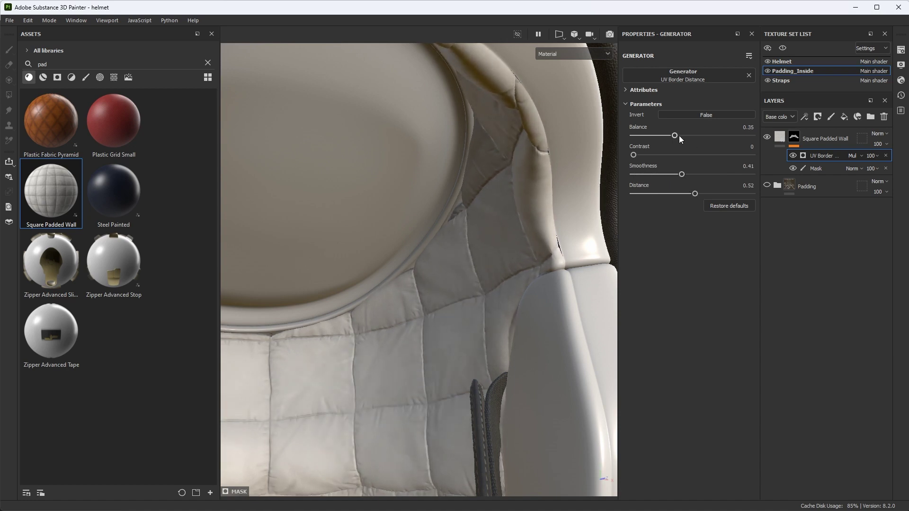
mouse_move(679, 135)
left_mouse_down()
mouse_move(704, 137)
mouse_move(661, 137)
left_mouse_up()
right_click_drag(529, 270, 521, 243, "alt")
left_click_drag(522, 243, 512, 219, "alt")
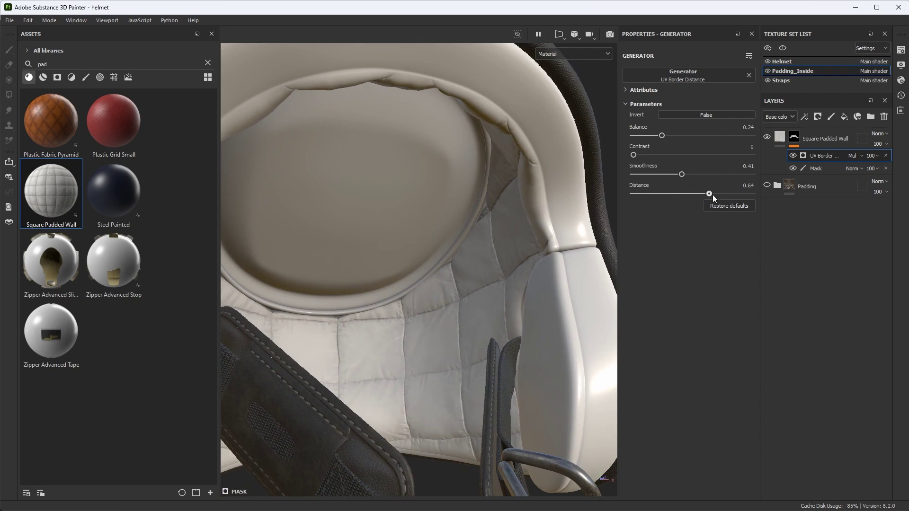
Step: Raise the generator's Distance to 0.84 and check the lining's borders on both sides of the helmet
left_click_drag(568, 237, 481, 320, "alt")
middle_click_drag(398, 341, 390, 356, "alt")
left_click_drag(390, 356, 341, 349, "alt")
left_click_drag(543, 406, 315, 215, "alt")
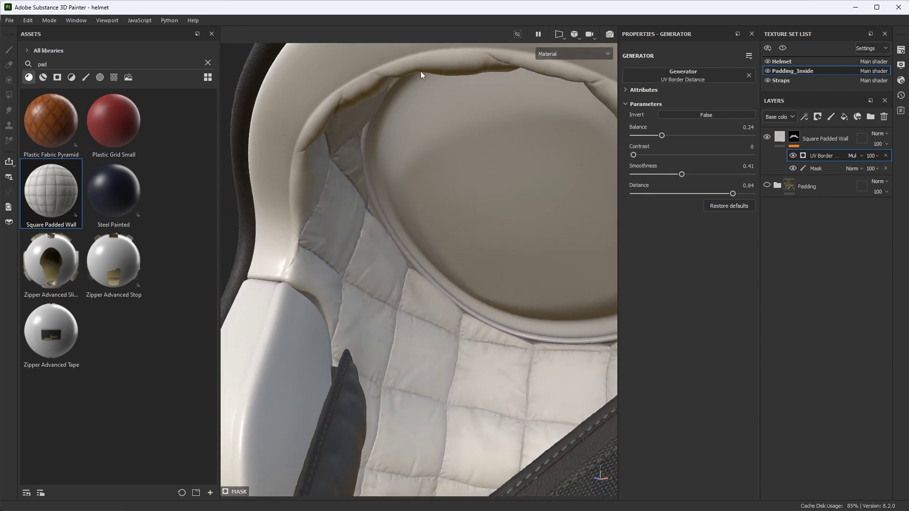
left_click_drag(436, 67, 445, 175, "alt")
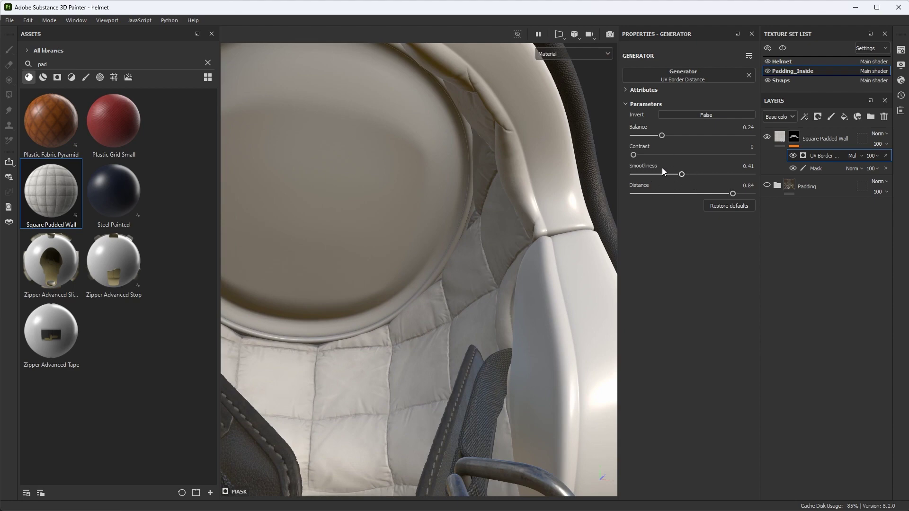
mouse_move(509, 219)
left_mouse_down("alt")
mouse_move(492, 222)
mouse_move(507, 227)
left_mouse_up("alt")
Step: Display the Square Padded Wall mask on its own, and return to the Material view of the whole helmet
left_click(794, 138, "alt")
left_click_drag(501, 286, 459, 273, "alt")
key("m")
scroll(456, 211, "down", 3)
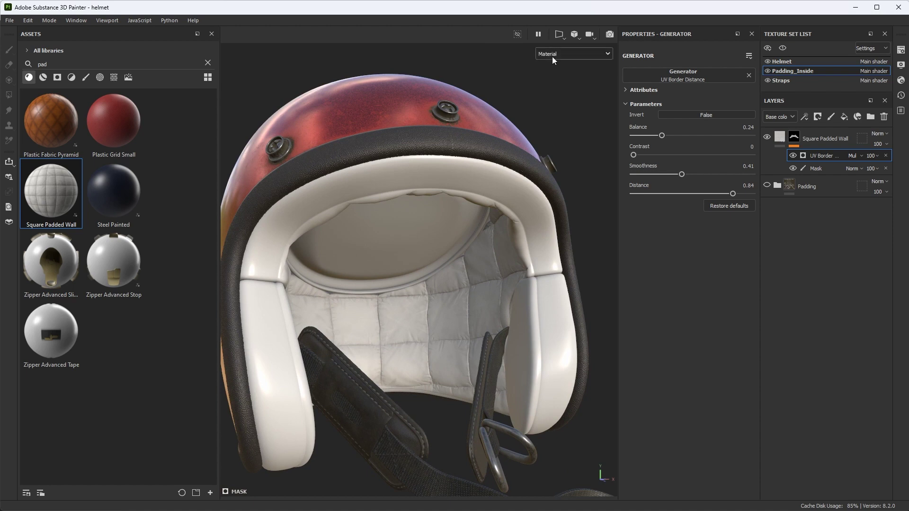
Step: Examine the lining's UV islands in the split 3D/2D view, and return to 3D only to inspect the quilted lining
left_click(559, 35)
left_click(568, 51)
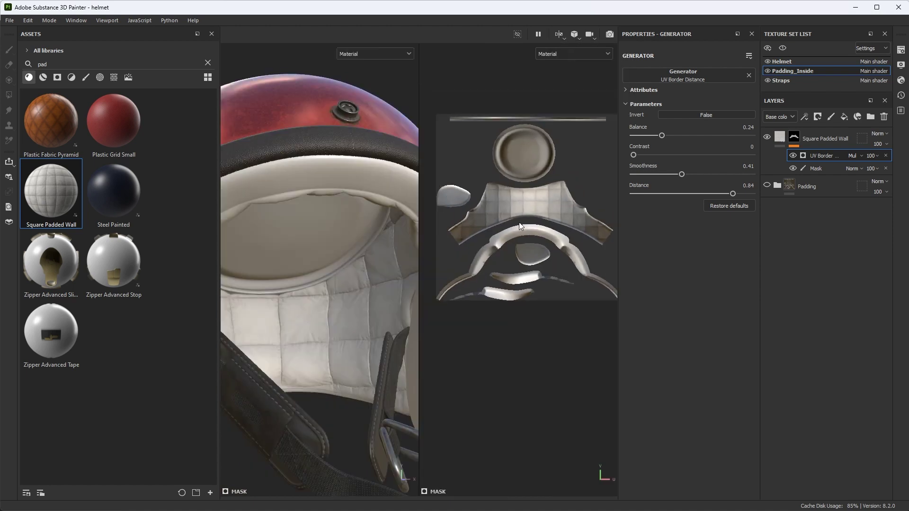
right_click_drag(504, 248, 532, 237, "alt")
middle_click_drag(532, 237, 505, 225, "alt")
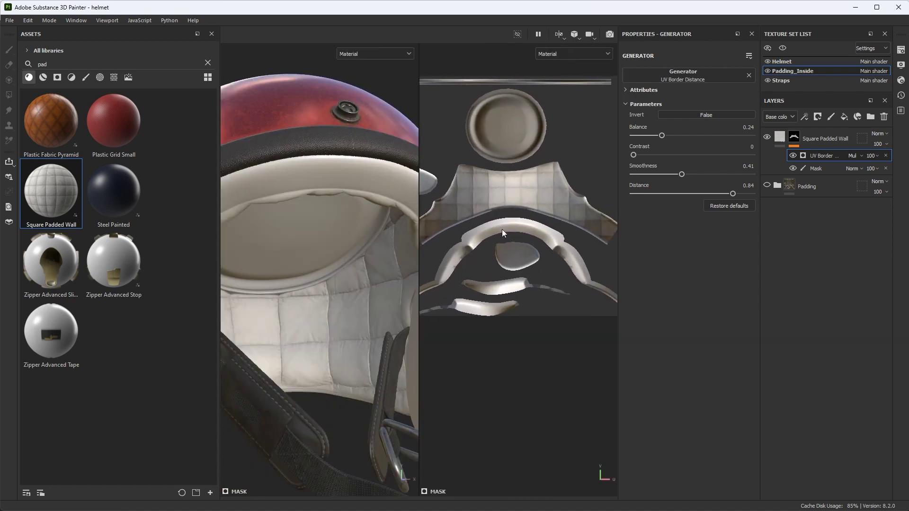
right_click_drag(505, 226, 531, 218, "alt")
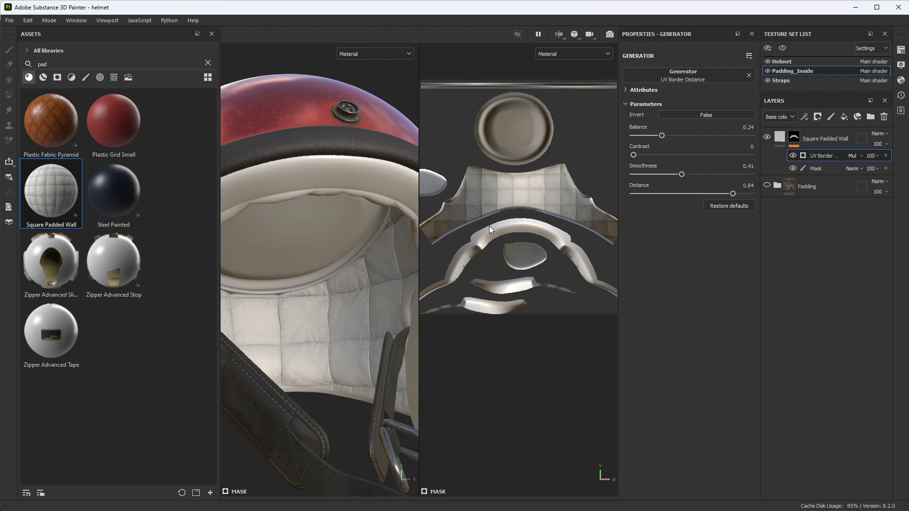
left_click(558, 35)
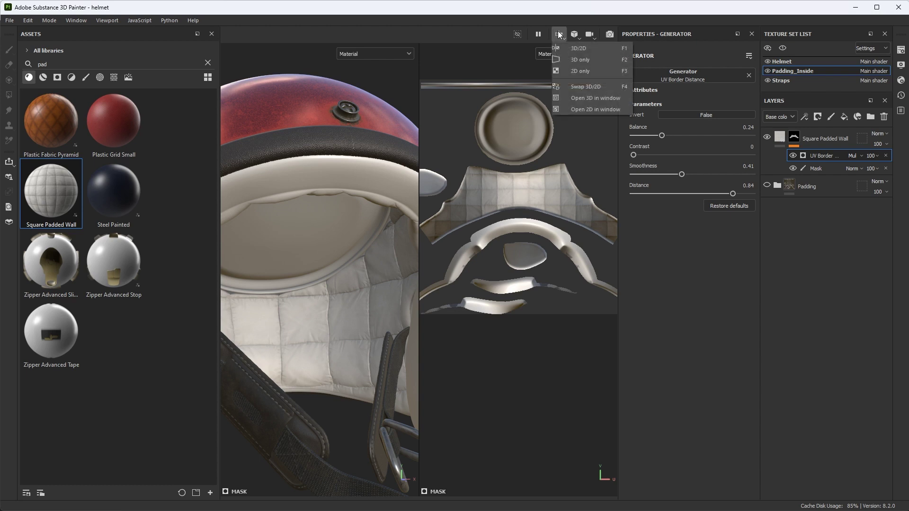
left_click(569, 61)
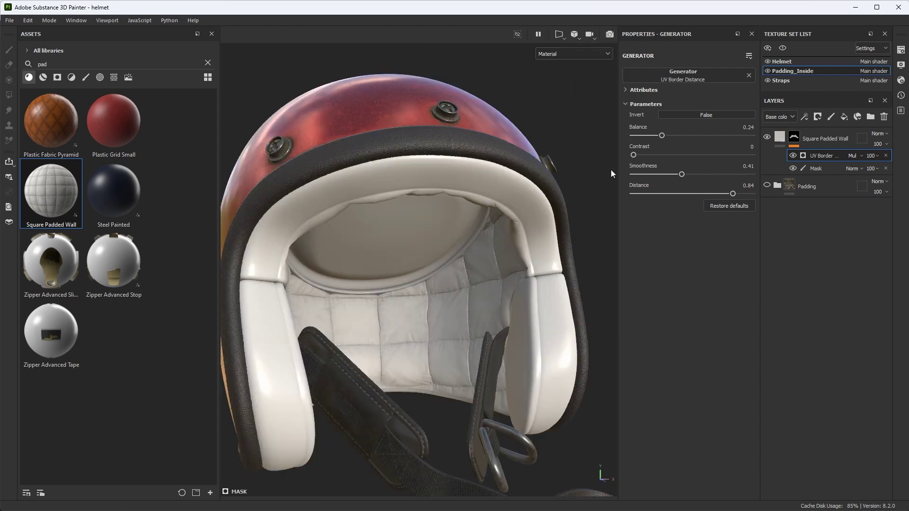
right_click_drag(496, 291, 501, 270, "alt")
left_click_drag(501, 270, 466, 260, "alt")
right_click_drag(465, 260, 463, 275, "alt")
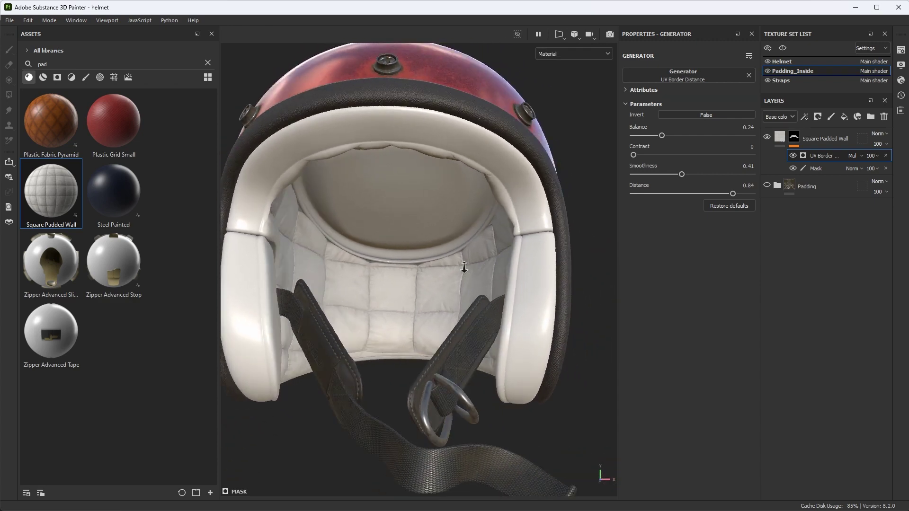
mouse_move(463, 275)
left_mouse_down("alt")
mouse_move(433, 242)
mouse_move(418, 259)
mouse_move(480, 268)
mouse_move(460, 270)
left_mouse_up("alt")
right_click_drag(459, 270, 550, 335, "alt")
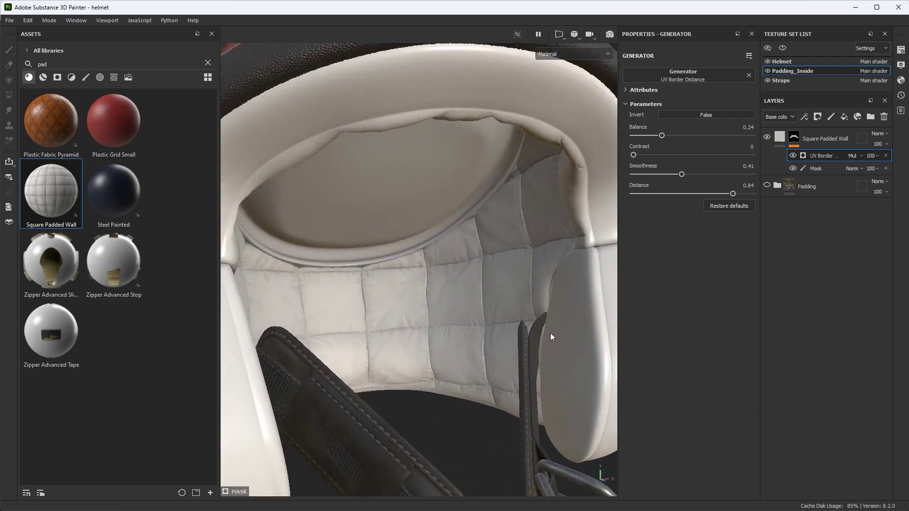
left_click_drag(551, 333, 503, 301, "alt")
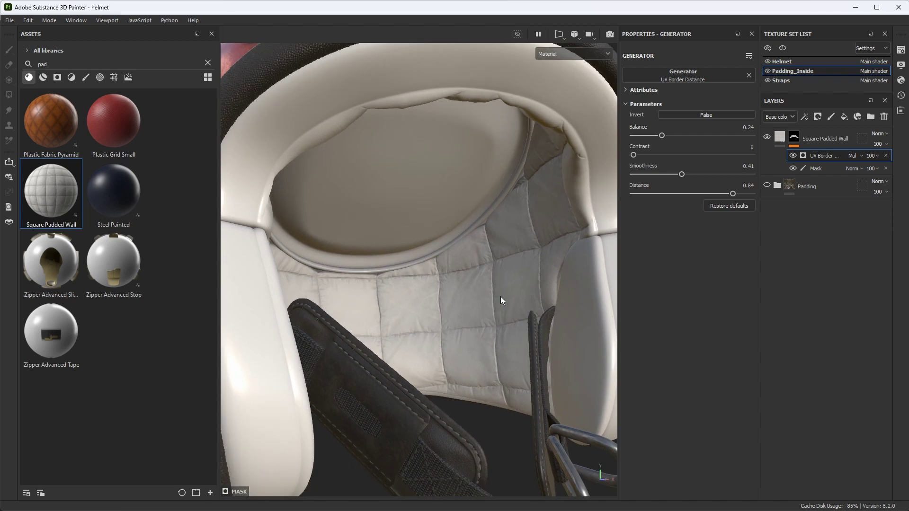
Step: Start a mesh export and choose the With displacement/tessellation option, keeping Recompute vertex normals enabled
left_click(10, 23)
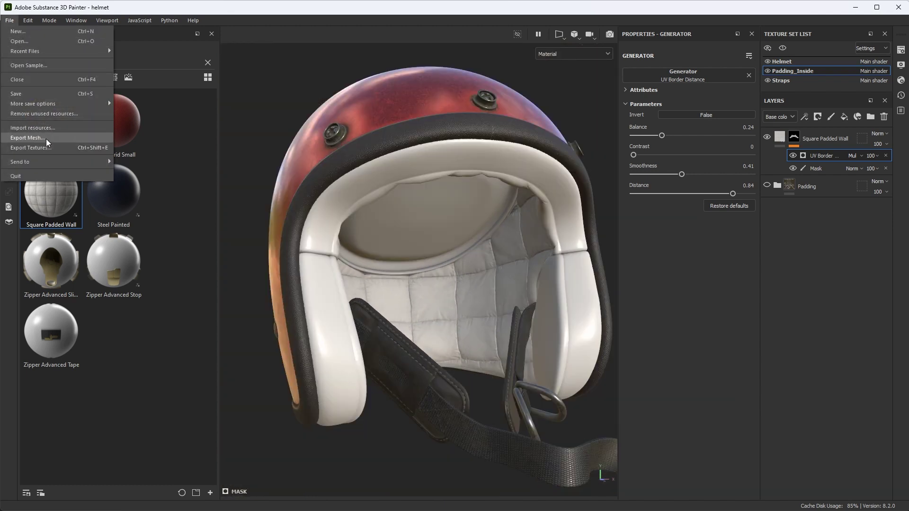
left_click(28, 138)
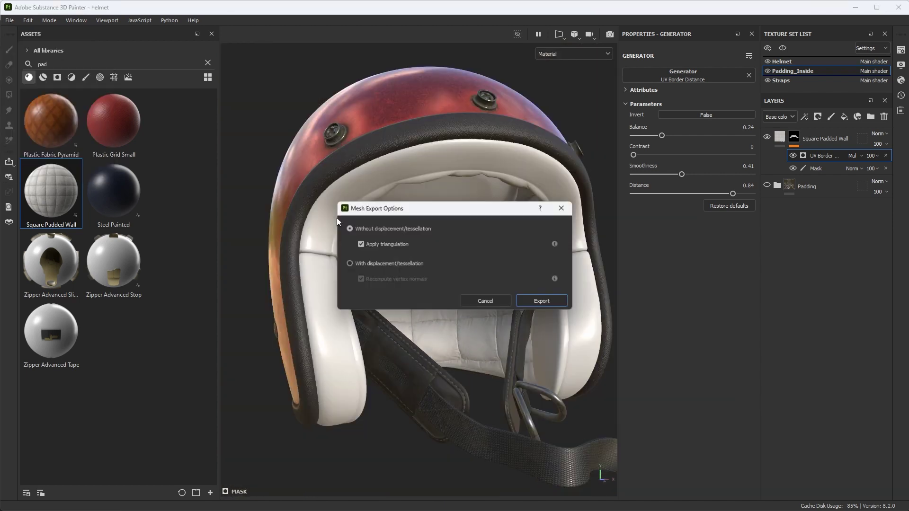
left_click(377, 263)
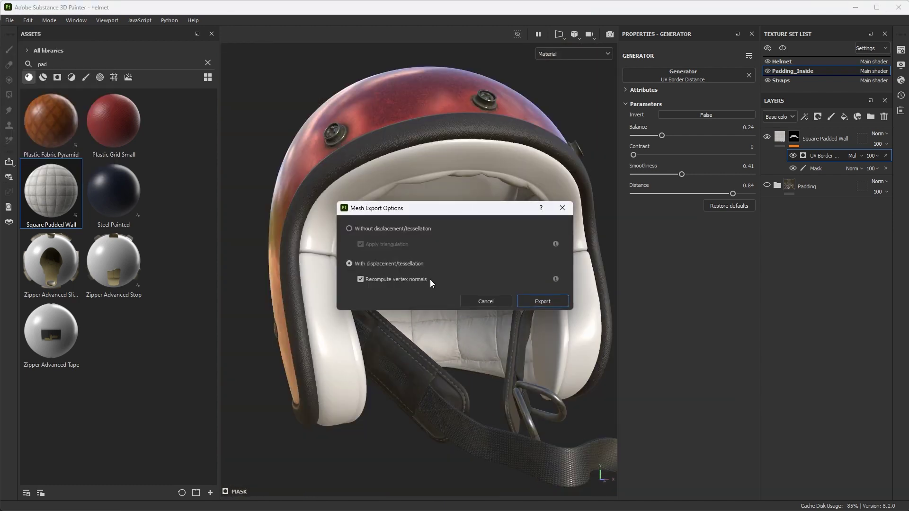